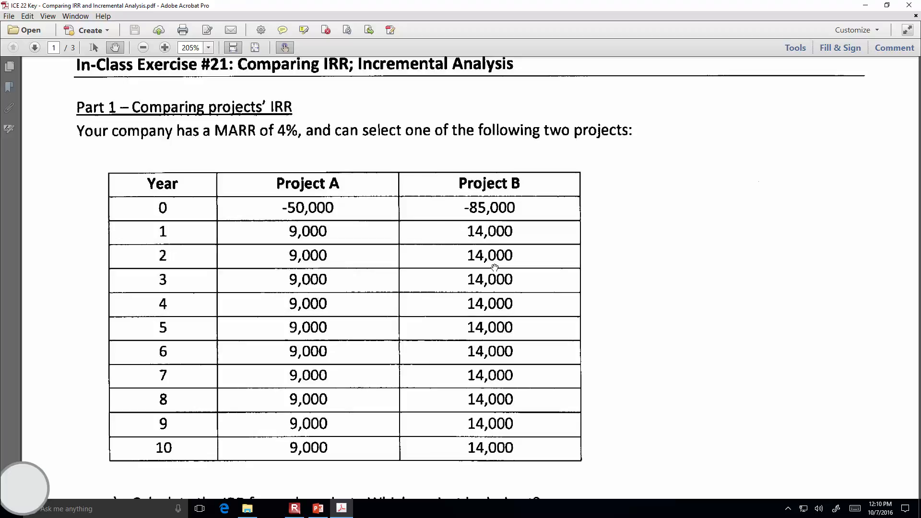
pyautogui.click(297, 514)
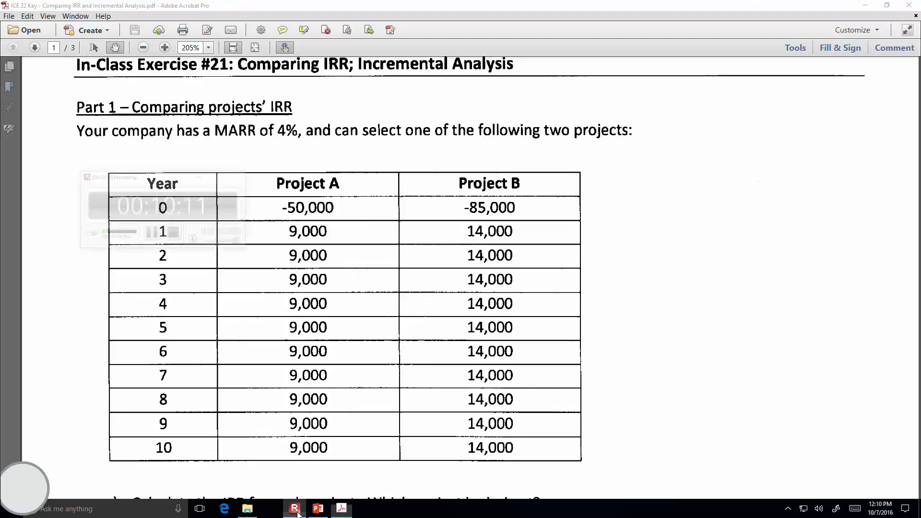
pyautogui.click(115, 165)
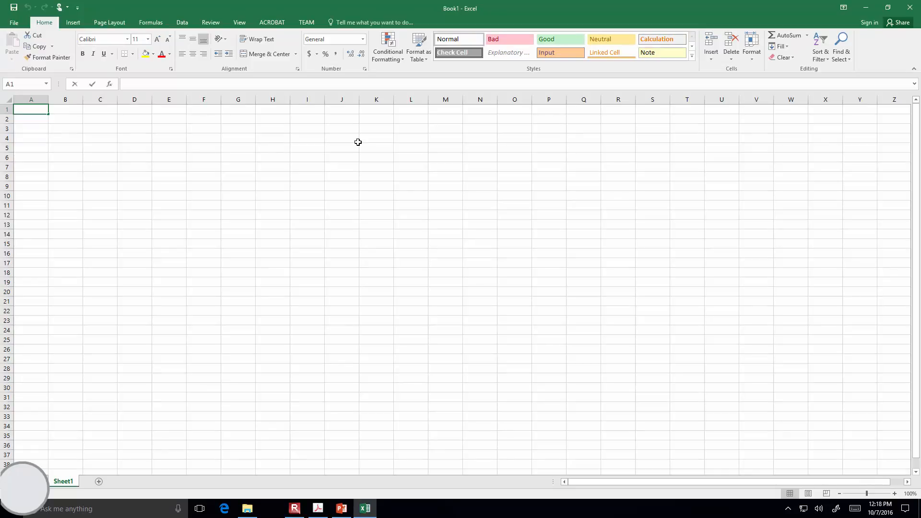
# - Enter the title "Comparing the IRR of different projects (and why you shouldn't do it)" in cell A1
pyautogui.write('COmpan')
pyautogui.press('BackSpace')
pyautogui.press('BackSpace')
pyautogui.press('BackSpace')
pyautogui.press('BackSpace')
pyautogui.write('mparing the IRR of different projects (and why you s')
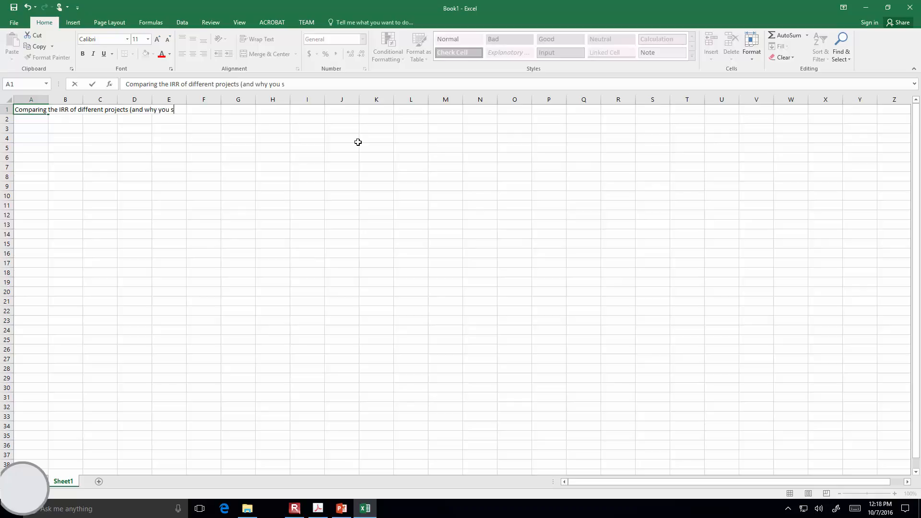
pyautogui.write("houldn't do it)")
pyautogui.press('Return')
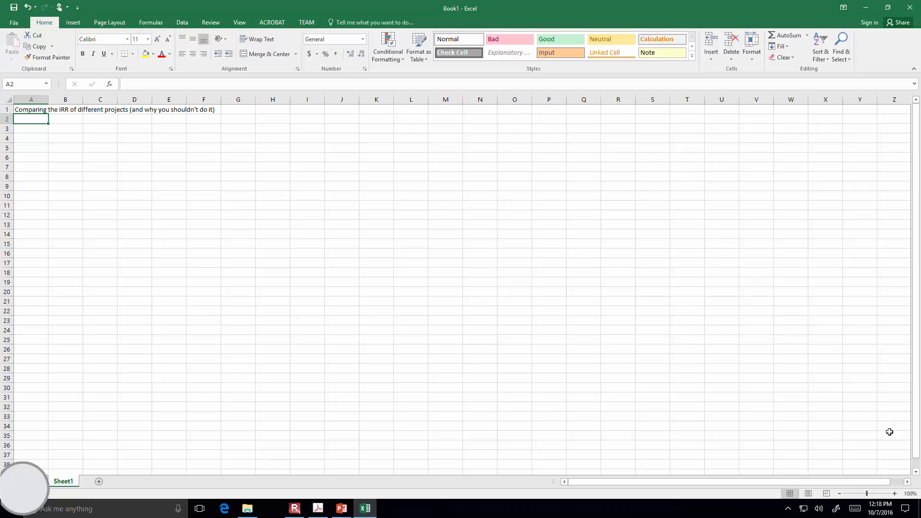
# - Label cell A3 "MARR:" and enter the rate .04 in B3
pyautogui.click(895, 493)
pyautogui.click(895, 493)
pyautogui.click(895, 493)
pyautogui.click(895, 493)
pyautogui.click(895, 493)
pyautogui.click(895, 494)
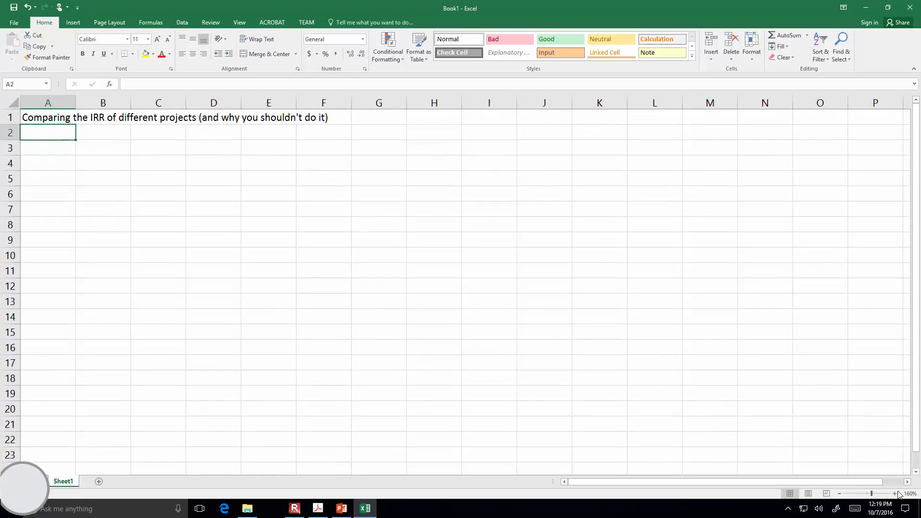
pyautogui.press('Down')
pyautogui.write('MARR:')
pyautogui.press('Tab')
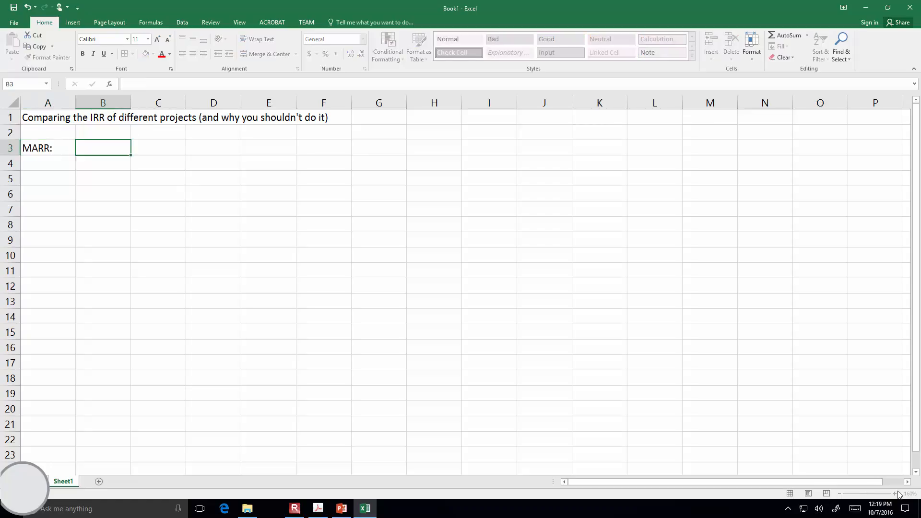
pyautogui.write('.04')
pyautogui.press('Return')
pyautogui.press('Return')
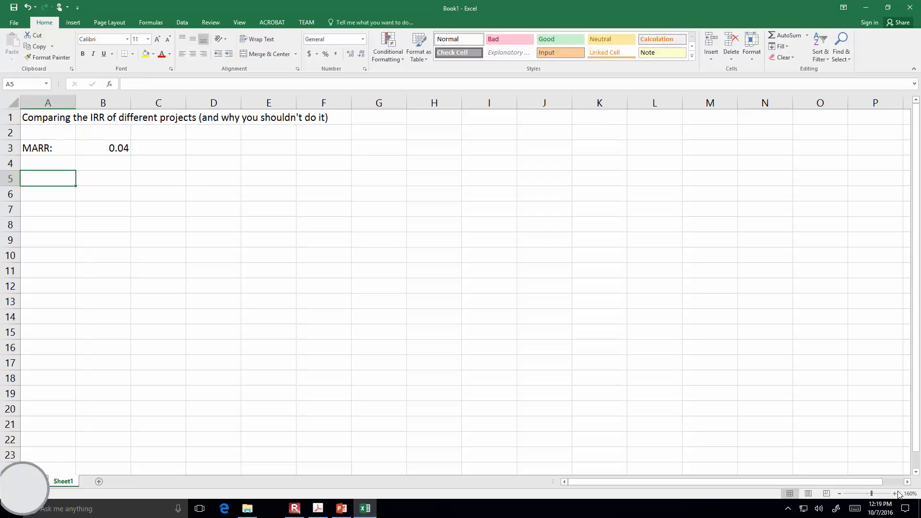
# - Enter the heading "Project A" in A5 with the column headers Year, Amount and PV of Amount in row 6
pyautogui.write('Project A')
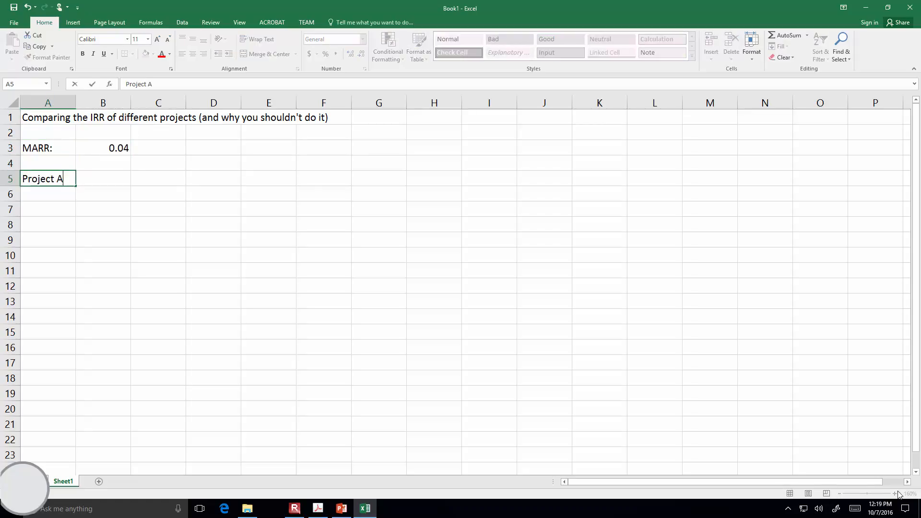
pyautogui.press('Return')
pyautogui.write('Year')
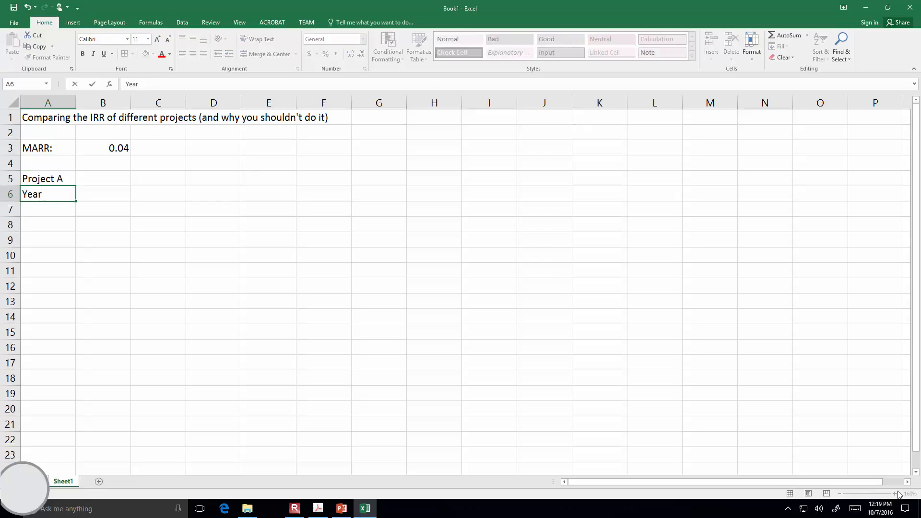
pyautogui.press('Tab')
pyautogui.write('Amount')
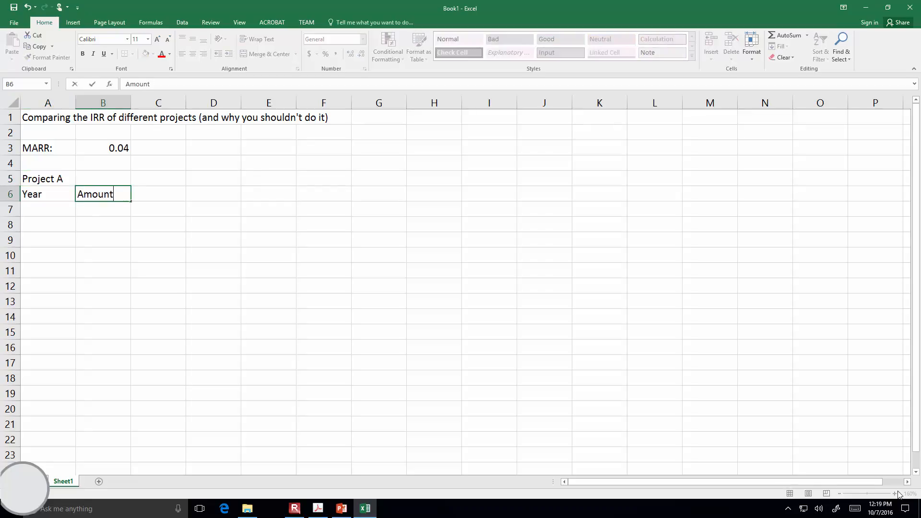
pyautogui.press('Tab')
pyautogui.write('PW')
pyautogui.press('BackSpace')
pyautogui.press('BackSpace')
pyautogui.write('V of Amount')
pyautogui.press('Tab')
# - Enter the heading "Project B" in E5 and autofit the width of column C
pyautogui.press('Tab')
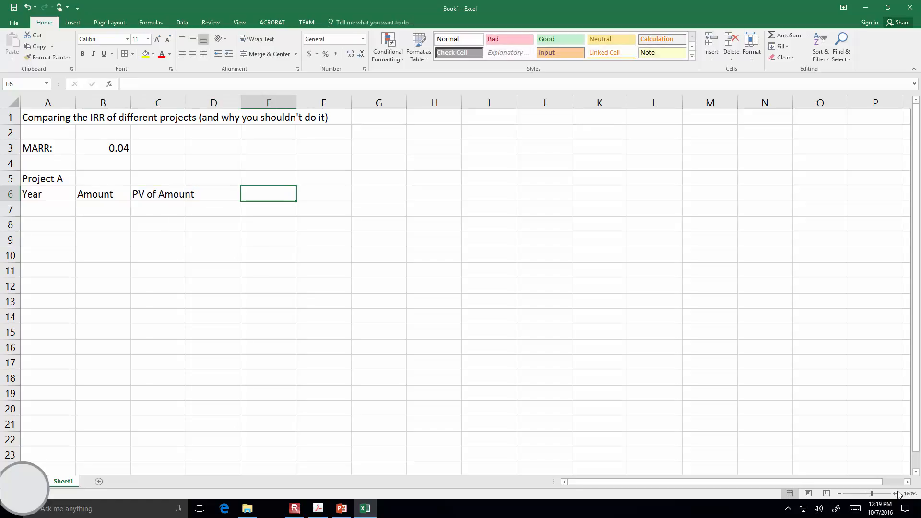
pyautogui.press('Up')
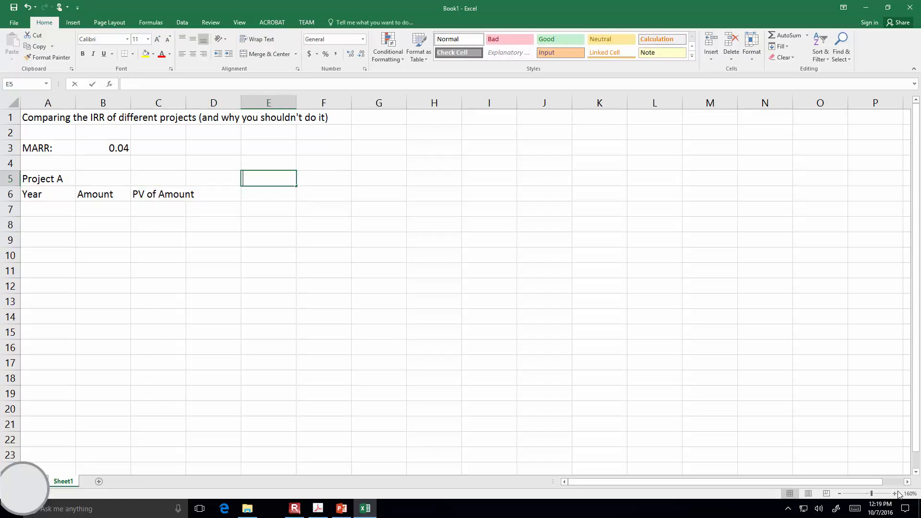
pyautogui.write('Project B')
pyautogui.press('Return')
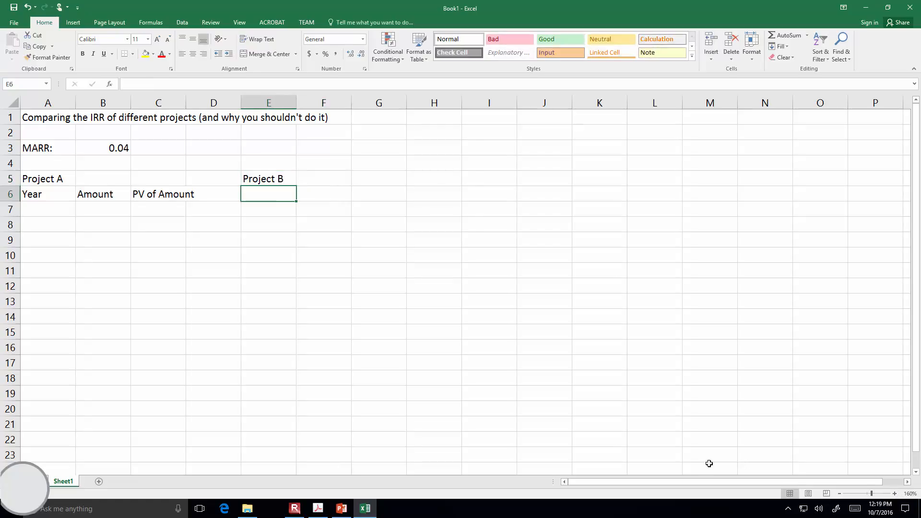
pyautogui.doubleClick(185, 105)
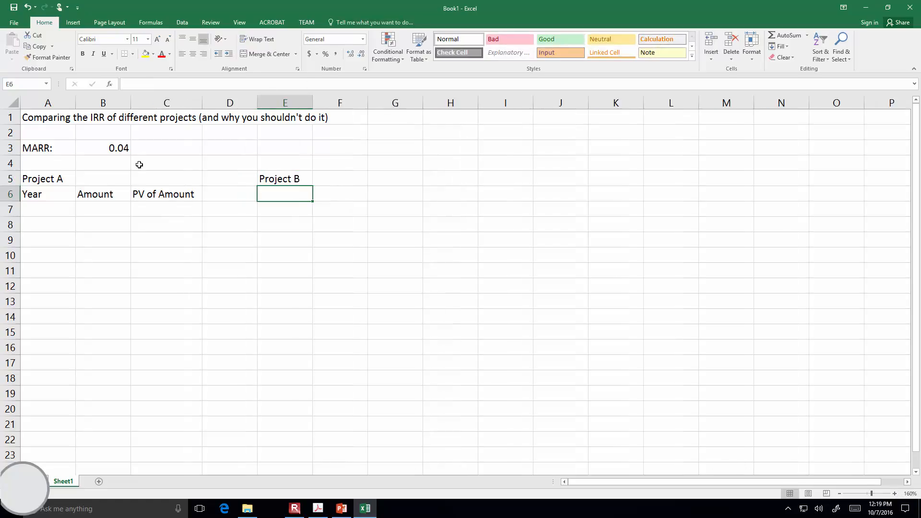
# - Copy Project A's column headers from A6:C6 into E6:G6 for Project B
pyautogui.moveTo(62, 192); pyautogui.dragTo(144, 191)
pyautogui.hotkey('ctrl', 'c')
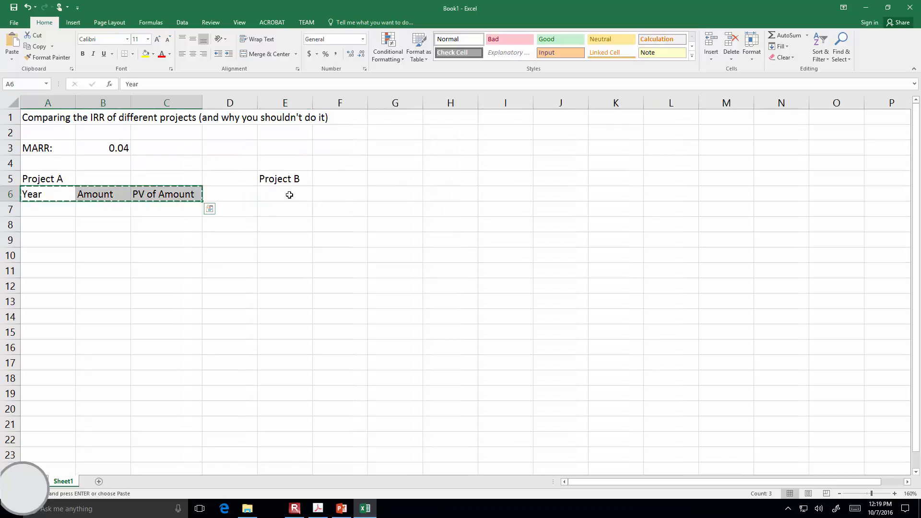
pyautogui.click(283, 197)
pyautogui.hotkey('ctrl', 'v')
# - Fill Project A's Year column with the series 0 to 10 in A7:A17
pyautogui.click(52, 209)
pyautogui.write('0')
pyautogui.press('Return')
pyautogui.write('1')
pyautogui.press('Return')
pyautogui.moveTo(55, 209); pyautogui.dragTo(76, 367)
# - Copy the years from A7:A17 into Project B's Year column starting at E7
pyautogui.hotkey('ctrl', 'c')
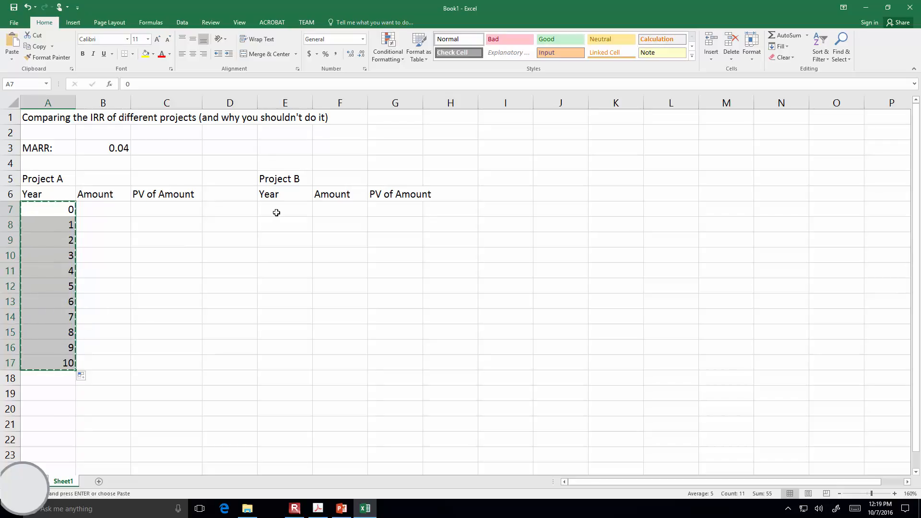
pyautogui.click(271, 214)
pyautogui.hotkey('ctrl', 'v')
# - Enter Project A's amounts: -50000 in B7 for year 0 and 9000 in B8 filled down through year 10
pyautogui.click(106, 208)
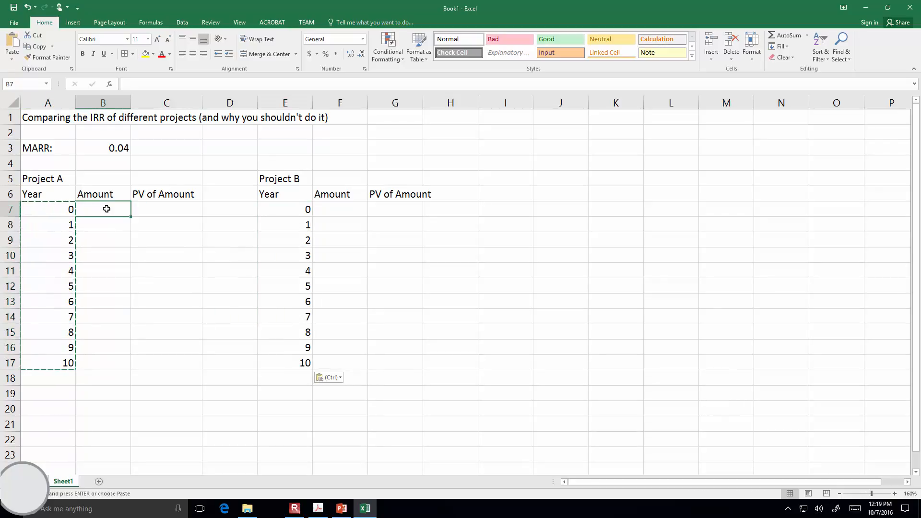
pyautogui.write('-50000')
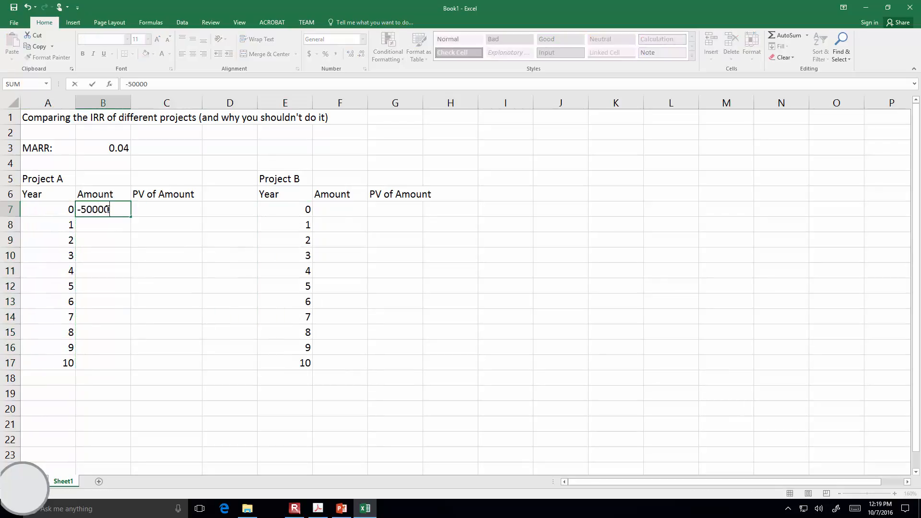
pyautogui.press('Return')
pyautogui.write('9000')
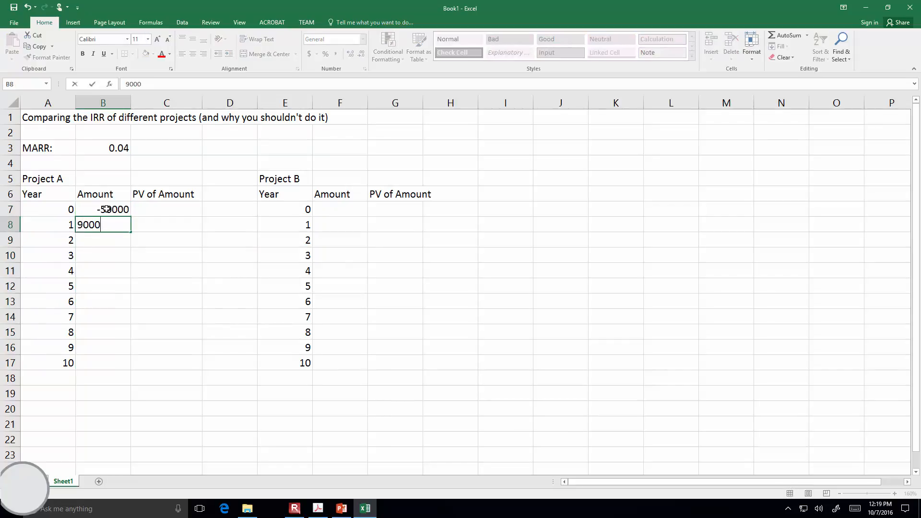
pyautogui.press('Return')
pyautogui.click(114, 225)
pyautogui.moveTo(130, 232); pyautogui.dragTo(128, 366)
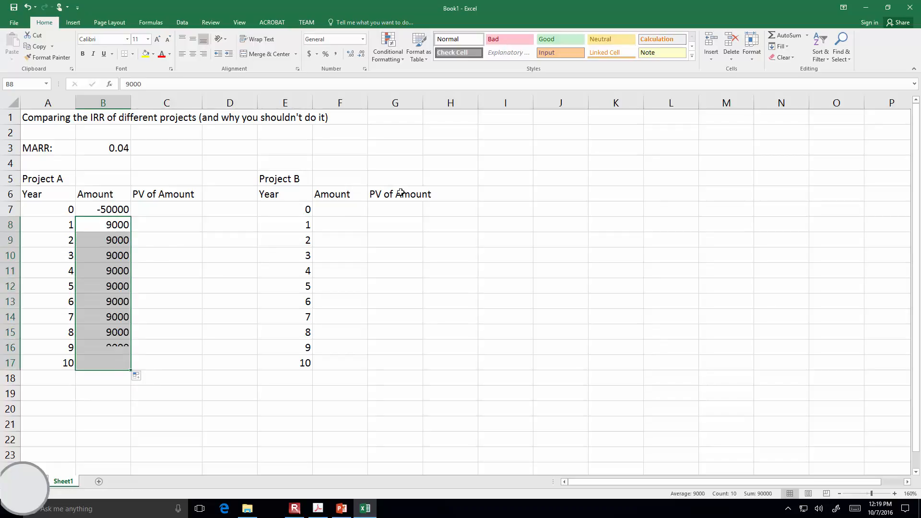
# - Enter Project B's amounts: -85000 in F7 for year 0 and 14000 in F8 filled down through year 10
pyautogui.click(348, 205)
pyautogui.doubleClick(348, 207)
pyautogui.write('-9')
pyautogui.press('BackSpace')
pyautogui.write('85000')
pyautogui.press('Return')
pyautogui.write('14000')
pyautogui.press('Return')
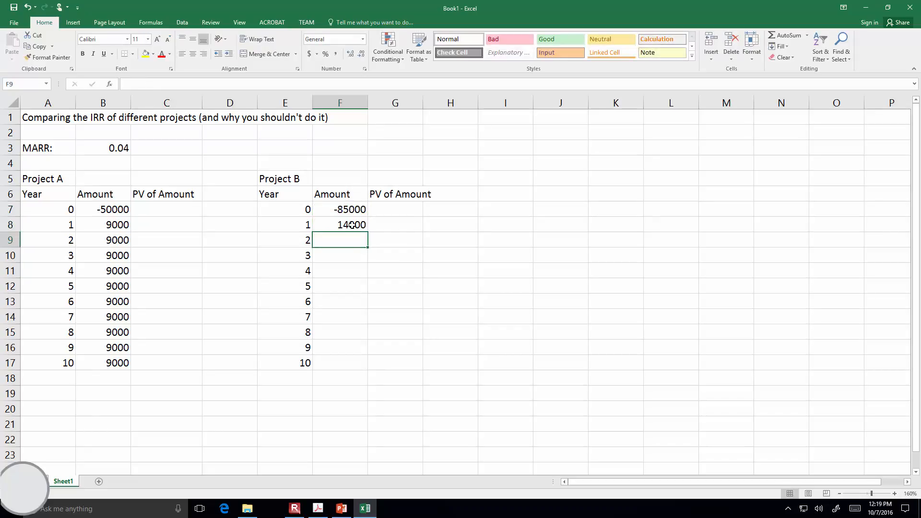
pyautogui.click(352, 225)
pyautogui.moveTo(368, 232); pyautogui.dragTo(366, 370)
# - Enter the formula =PV($B$3,A7,,-B7) in C7 and fill it down to C17
pyautogui.click(165, 210)
pyautogui.write('=')
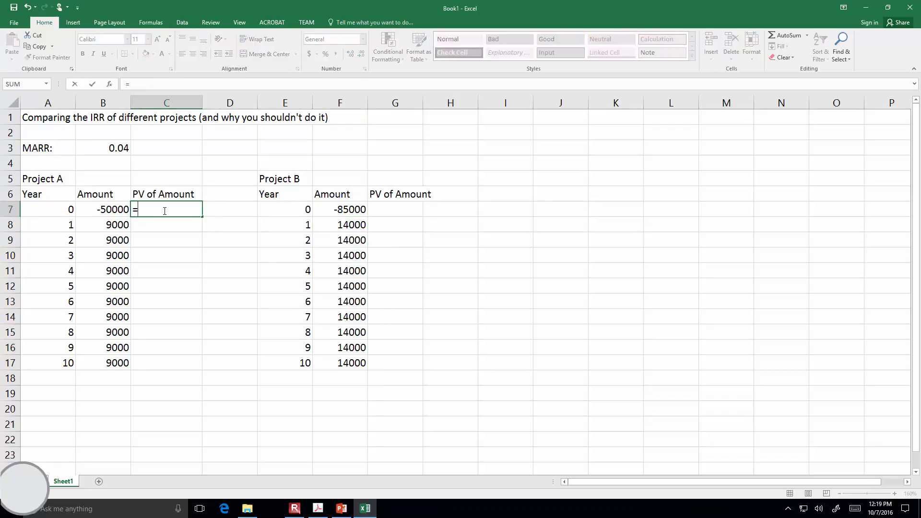
pyautogui.write('pv(')
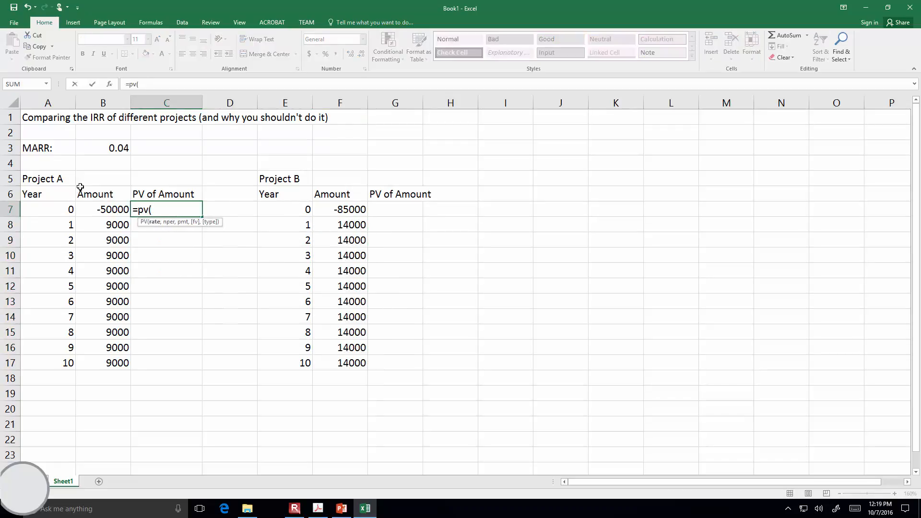
pyautogui.click(110, 148)
pyautogui.press('F4')
pyautogui.write(',')
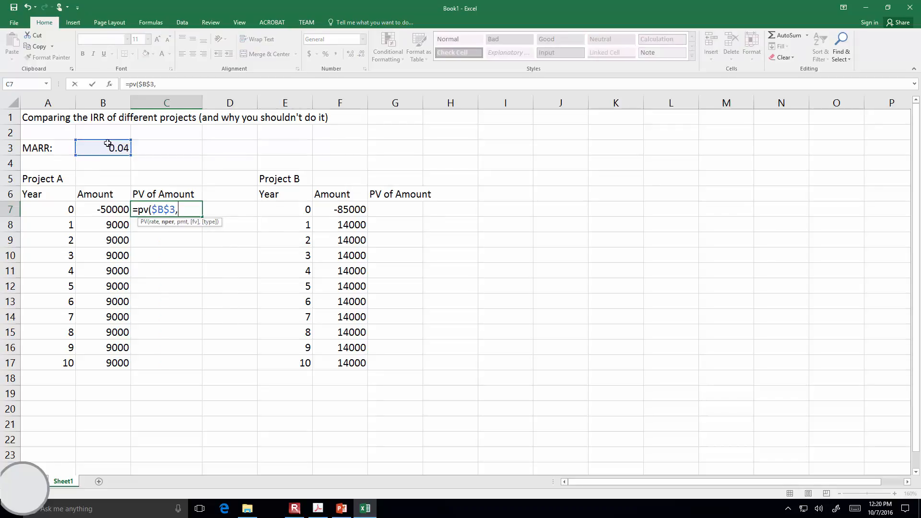
pyautogui.click(66, 208)
pyautogui.write(',,-')
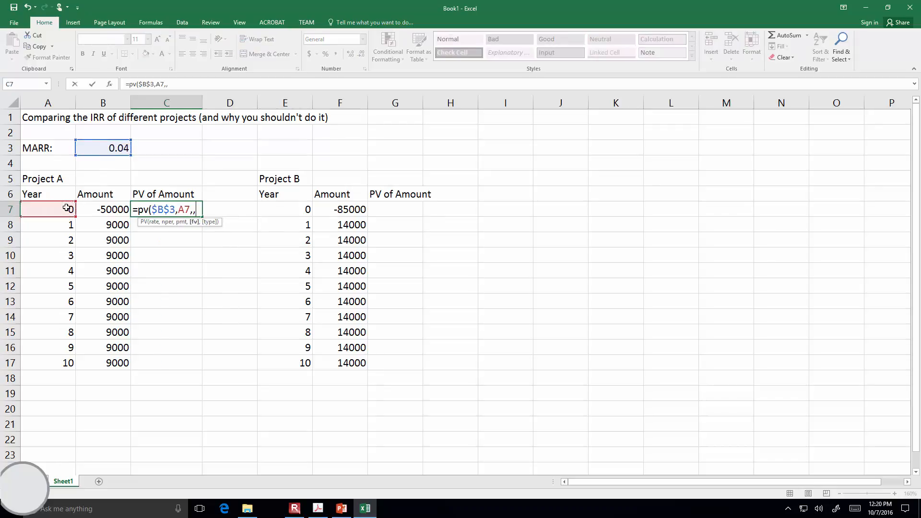
pyautogui.click(86, 205)
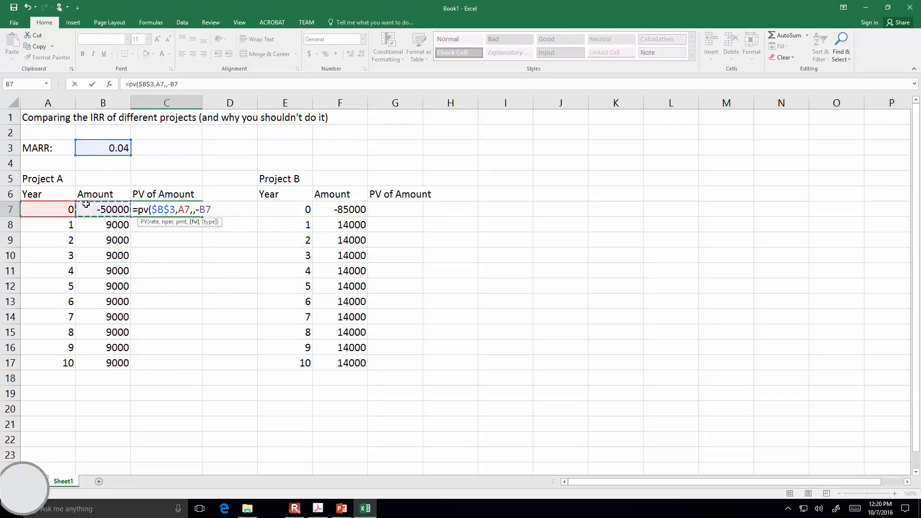
pyautogui.write(')')
pyautogui.press('Return')
pyautogui.click(147, 211)
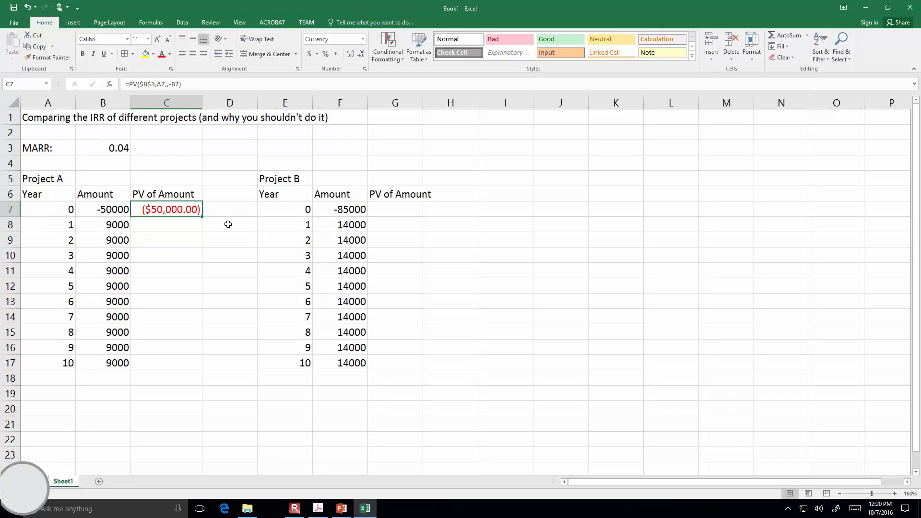
pyautogui.doubleClick(203, 218)
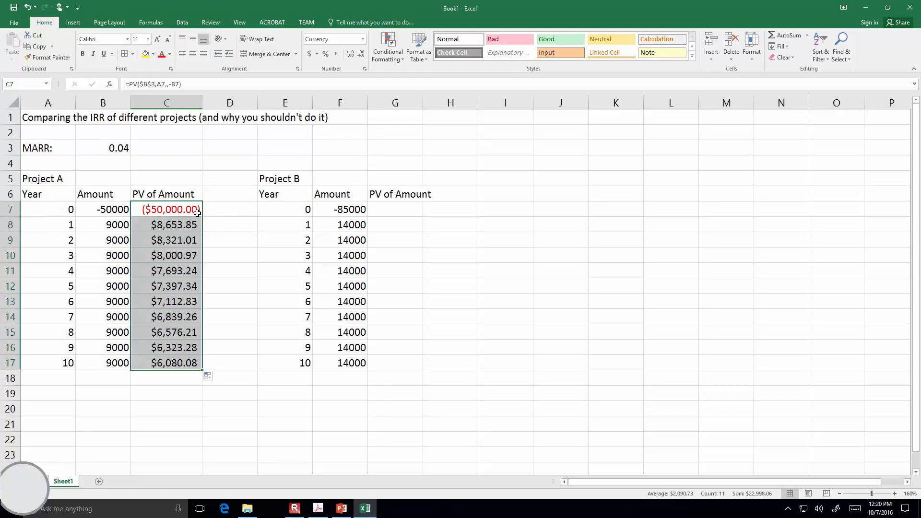
# - Copy the present value formulas from C7:C17 into G7:G17 and autofit the width of column G
pyautogui.hotkey('ctrl', 'c')
pyautogui.click(395, 210)
pyautogui.hotkey('ctrl', 'v')
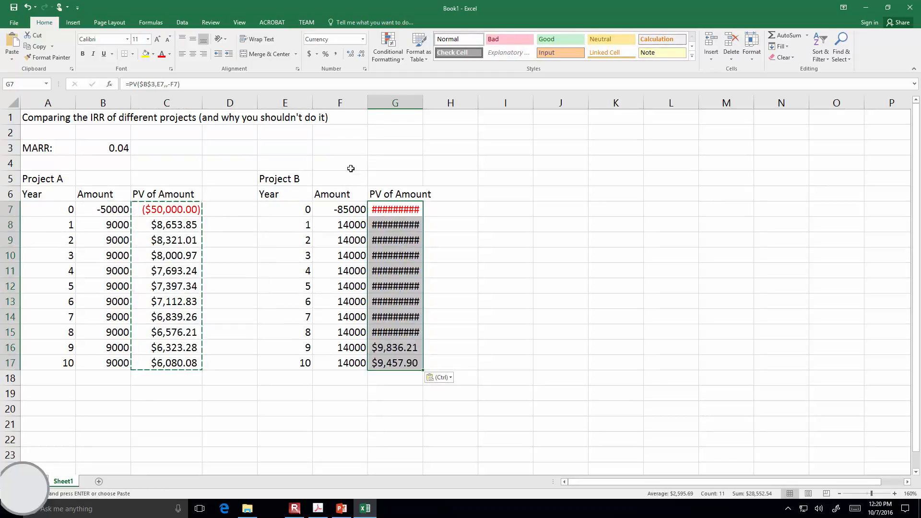
pyautogui.doubleClick(422, 103)
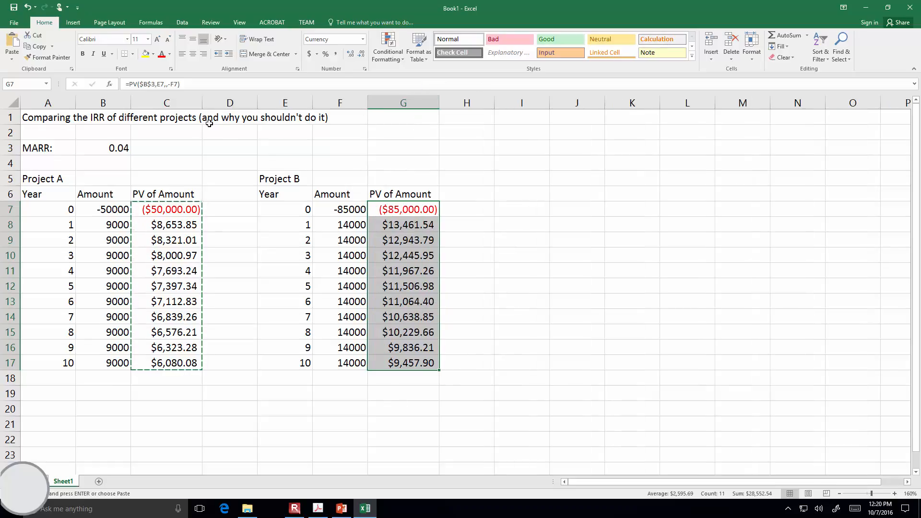
# - Apply the Currency number format to both PV of Amount ranges, C7:C17 and G7:G17
pyautogui.moveTo(173, 211); pyautogui.dragTo(185, 365)
pyautogui.moveTo(415, 207); pyautogui.dragTo(406, 363)
pyautogui.click(363, 39)
pyautogui.click(351, 100)
pyautogui.click(498, 221)
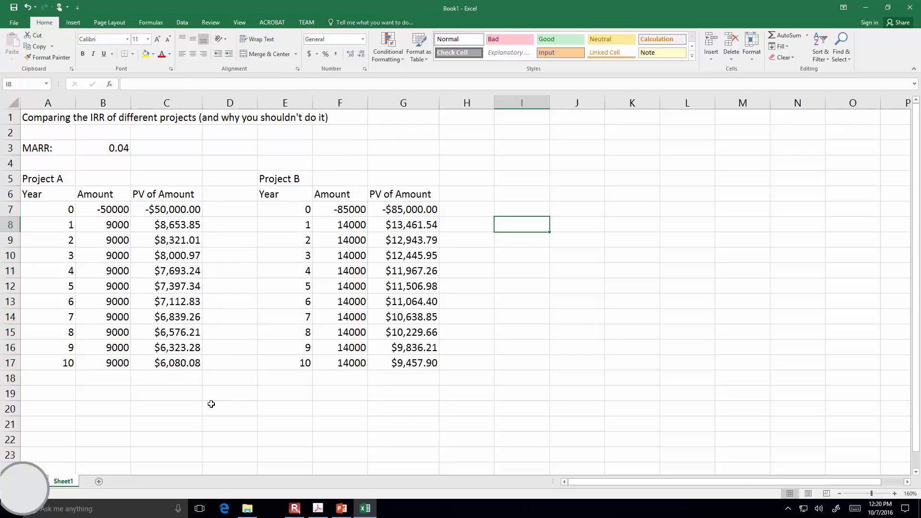
# - Enter the label SUM: in B19 and the formula =SUM(C7:C17) in C19 to total Project A's present values
pyautogui.click(109, 395)
pyautogui.write('SUM:')
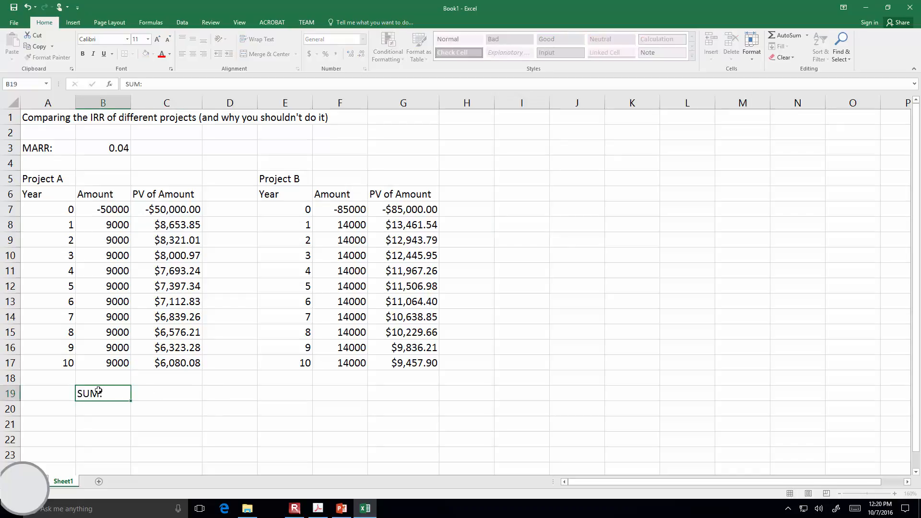
pyautogui.press('Tab')
pyautogui.write('=sum(')
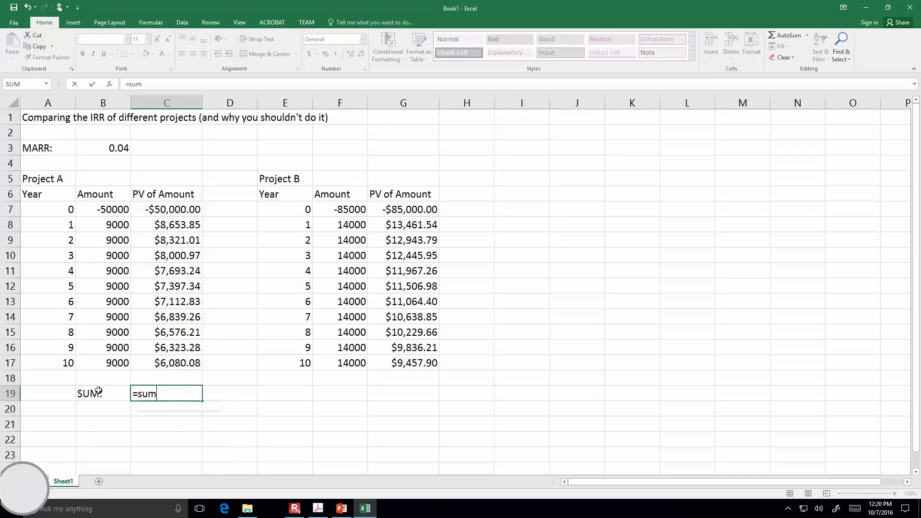
pyautogui.press('Up')
pyautogui.press('Up')
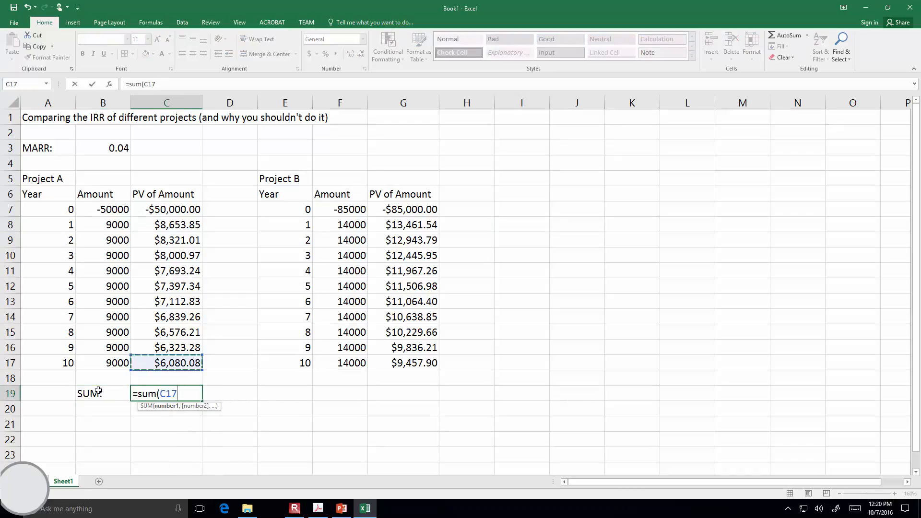
pyautogui.hotkey('ctrl', 'shift', 'Up')
pyautogui.hotkey('ctrl', 'shift', 'Up')
pyautogui.hotkey('ctrl', 'shift', 'Down')
pyautogui.hotkey('ctrl', 'shift', 'Down')
pyautogui.hotkey('ctrl', 'shift', 'Up')
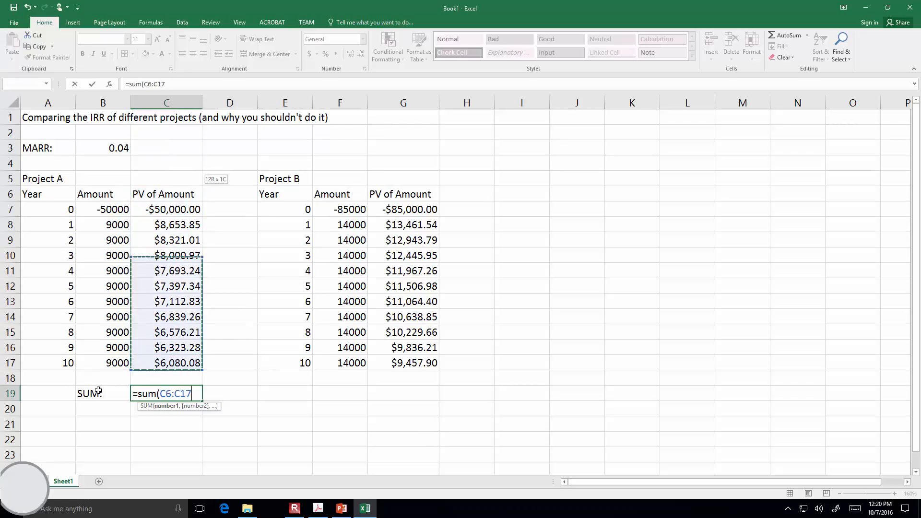
pyautogui.hotkey('shift', 'Down')
pyautogui.press('Return')
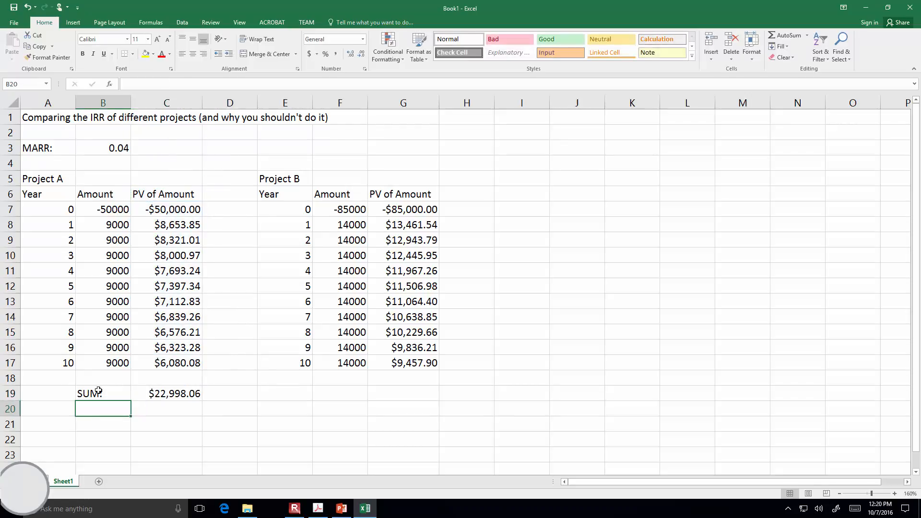
# - Copy the sum formula from C19 into G19 to total Project B's present values
pyautogui.click(140, 393)
pyautogui.hotkey('ctrl', 'c')
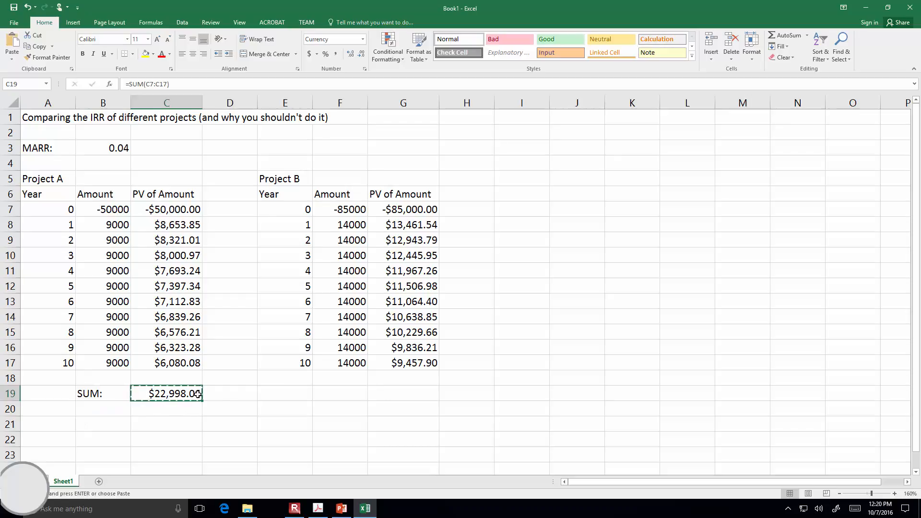
pyautogui.click(402, 394)
pyautogui.hotkey('ctrl', 'v')
pyautogui.click(106, 421)
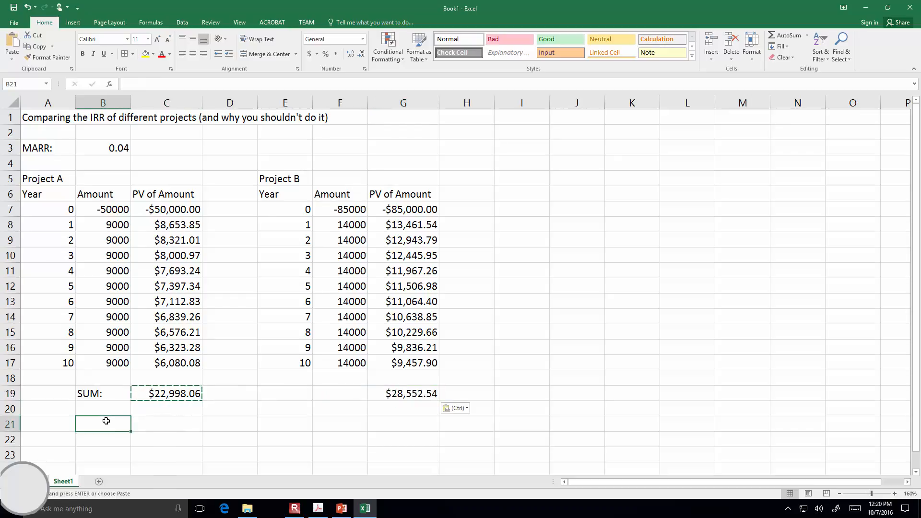
pyautogui.write('Or, by t')
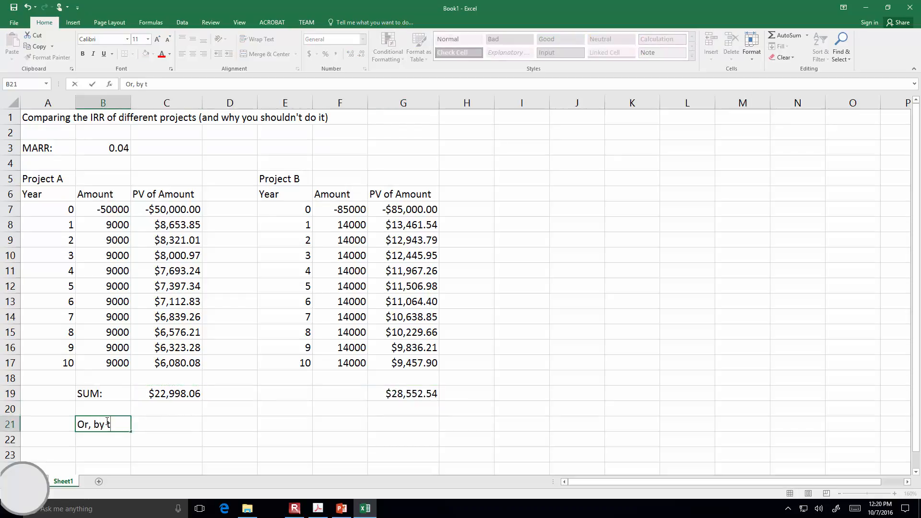
pyautogui.press('BackSpace')
pyautogui.press('BackSpace')
pyautogui.press('BackSpace')
pyautogui.press('BackSpace')
pyautogui.press('BackSpace')
pyautogui.press('BackSpace')
pyautogui.press('BackSpace')
pyautogui.press('BackSpace')
pyautogui.press('BackSpace')
# - Enter the label NPV: in A21 and the formula =NPV(B3,B8:B17)+B7 in B21 for Project A
pyautogui.press('Left')
pyautogui.write('NPV:')
pyautogui.press('Tab')
pyautogui.write('=sum')
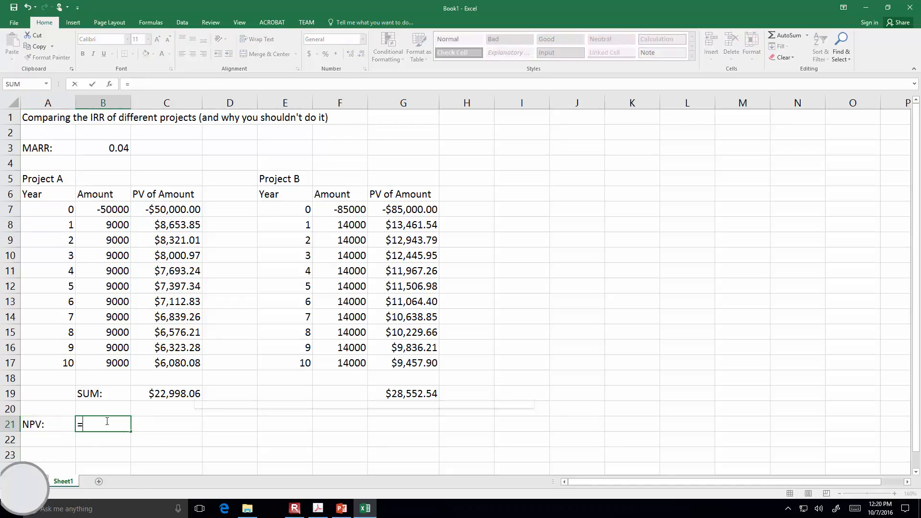
pyautogui.press('BackSpace')
pyautogui.press('BackSpace')
pyautogui.press('BackSpace')
pyautogui.write('NPV(')
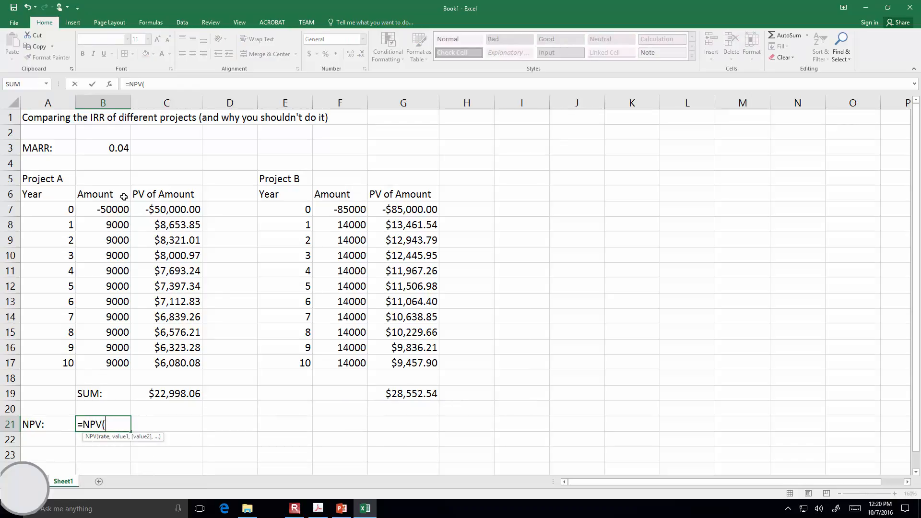
pyautogui.click(114, 147)
pyautogui.write(',')
pyautogui.moveTo(110, 224); pyautogui.dragTo(117, 359)
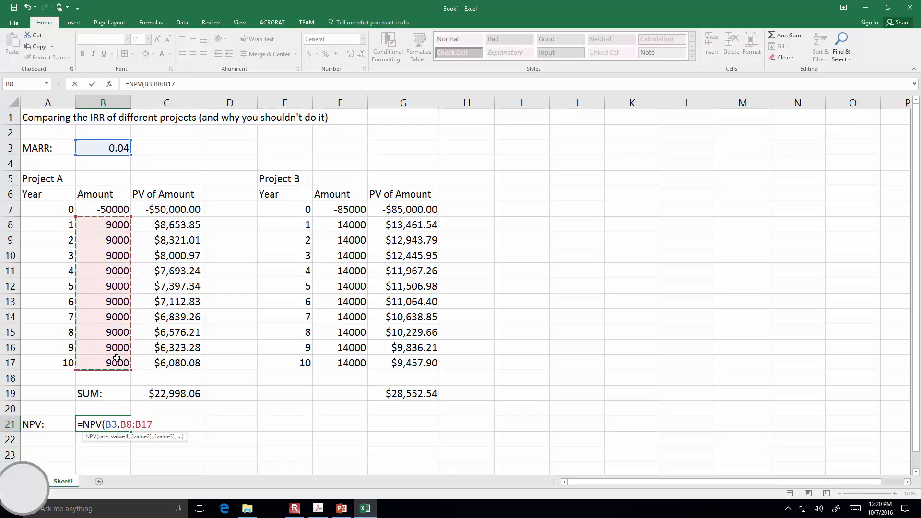
pyautogui.write(')+')
pyautogui.click(107, 210)
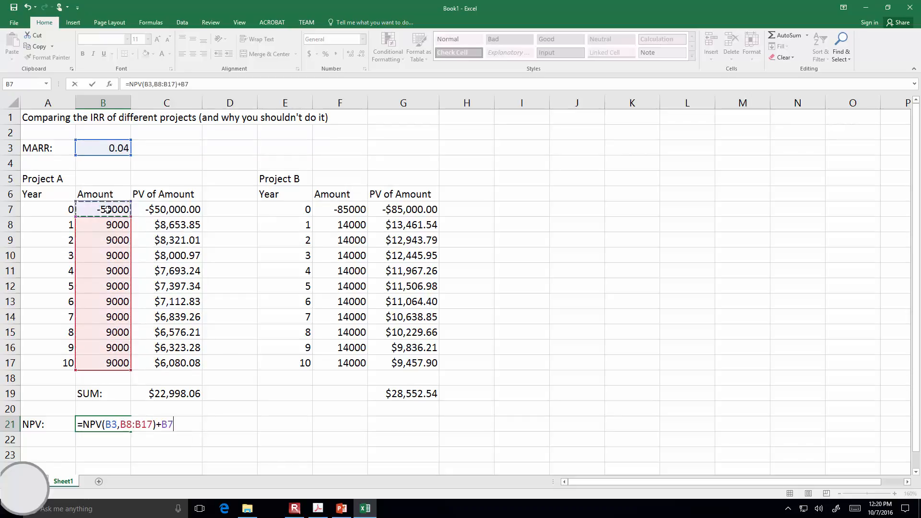
pyautogui.press('Return')
pyautogui.click(127, 424)
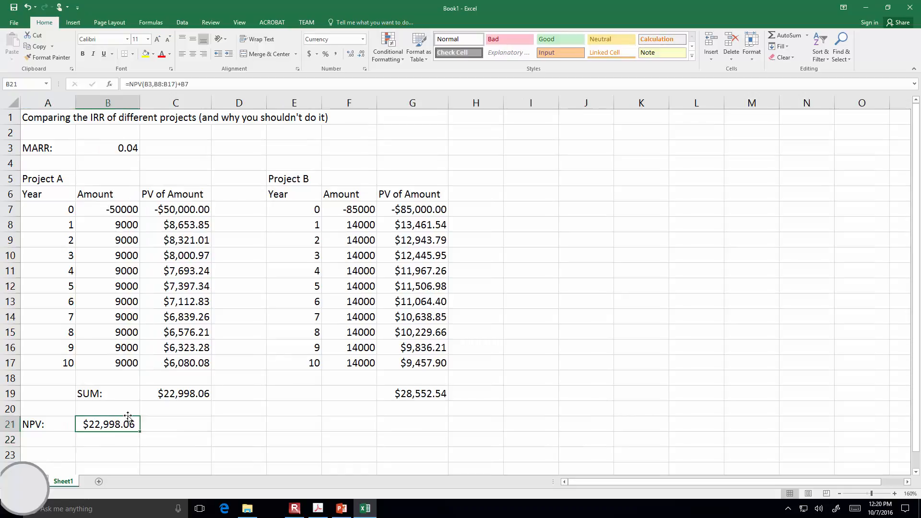
# - Enter the formula =NPV(B3,F8:F17)+F7 in F21 for Project B's net present value
pyautogui.click(341, 423)
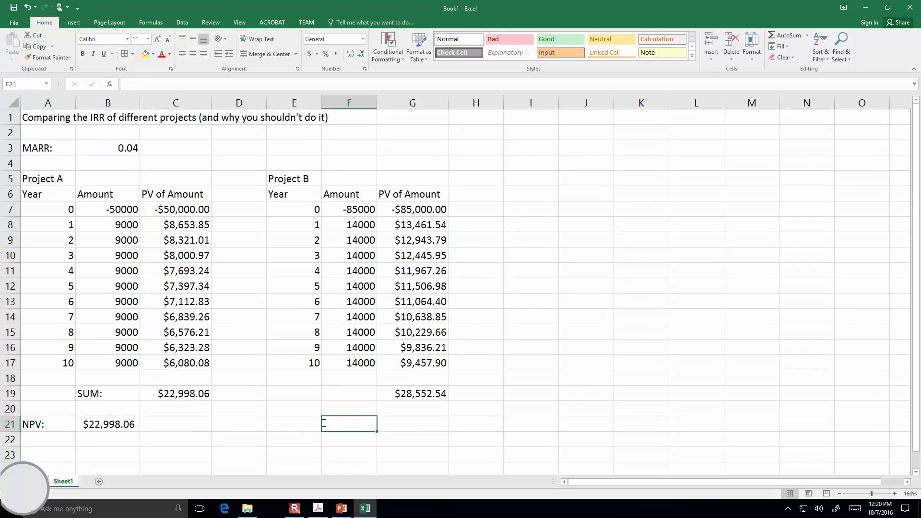
pyautogui.write('=npv(')
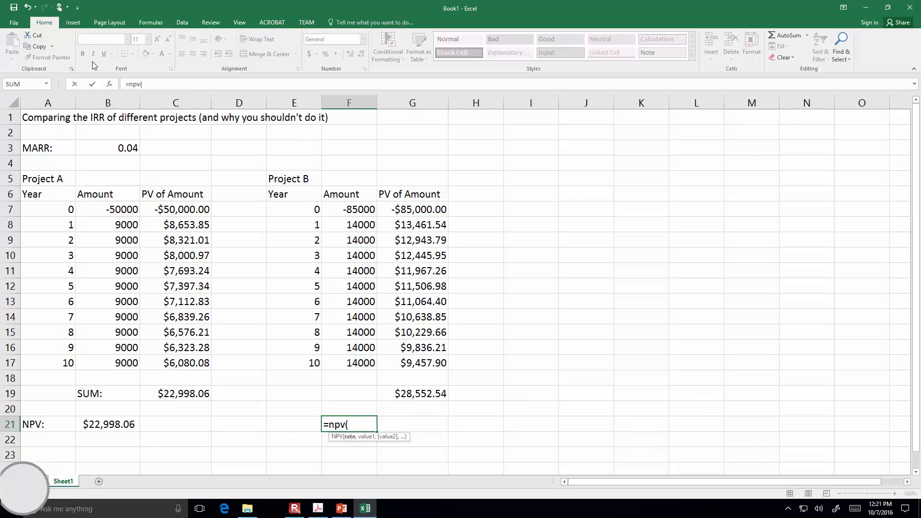
pyautogui.click(127, 146)
pyautogui.write(',')
pyautogui.moveTo(370, 225); pyautogui.dragTo(362, 359)
pyautogui.write(')+')
pyautogui.click(360, 211)
pyautogui.press('Return')
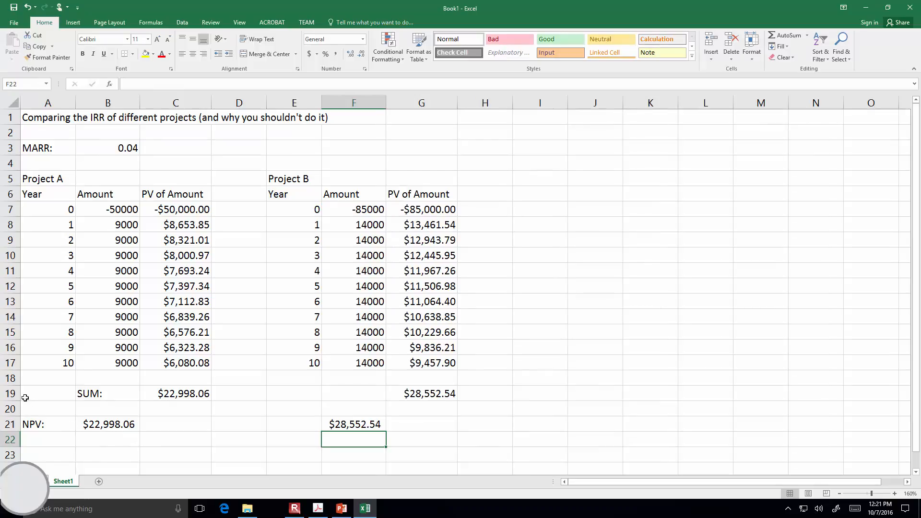
# - Insert a row above the SUM row and enter the right-aligned label IRR: in A19
pyautogui.rightClick(5, 393)
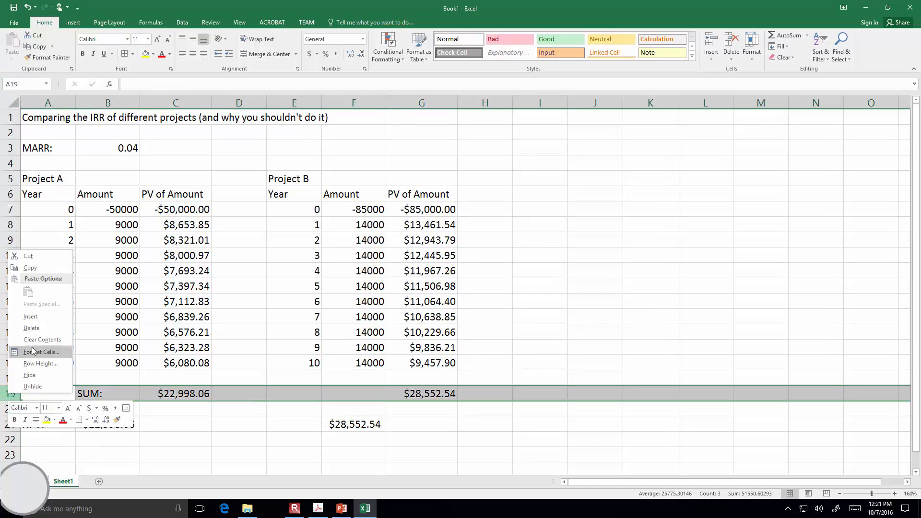
pyautogui.click(42, 316)
pyautogui.click(53, 377)
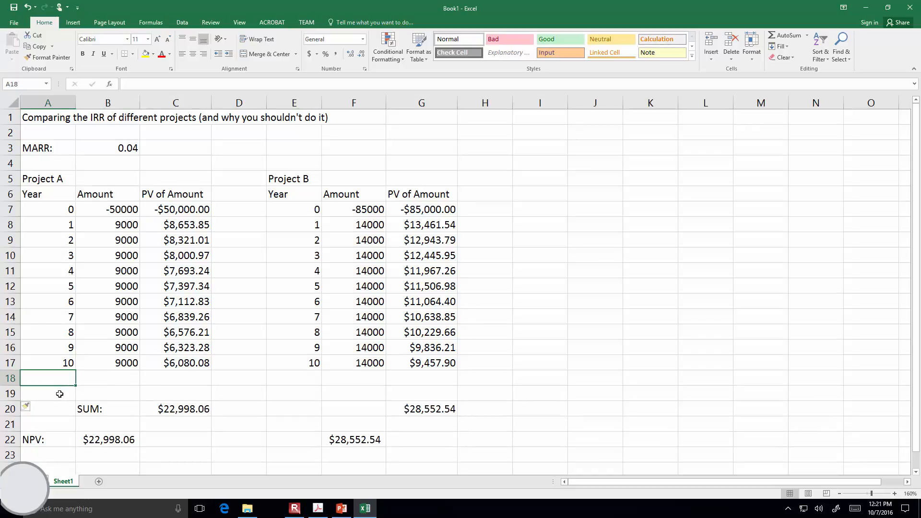
pyautogui.click(59, 393)
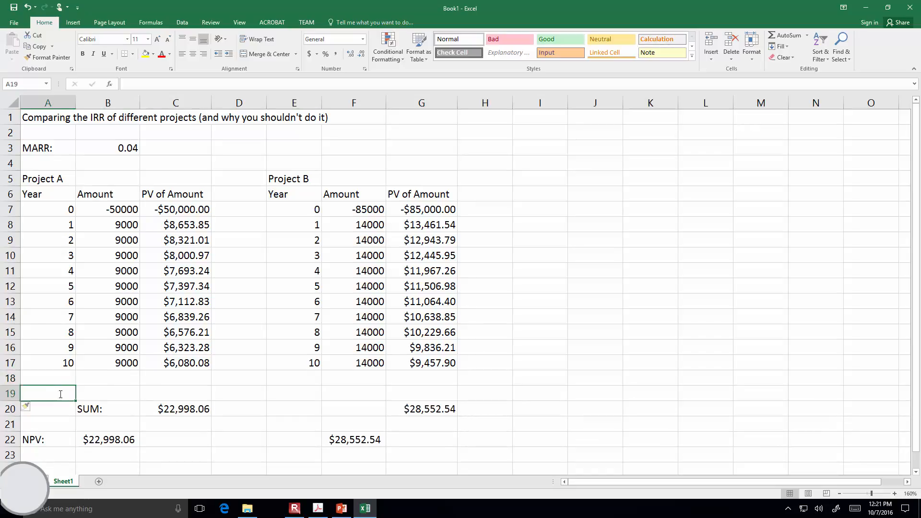
pyautogui.write('IRR:')
pyautogui.press('Tab')
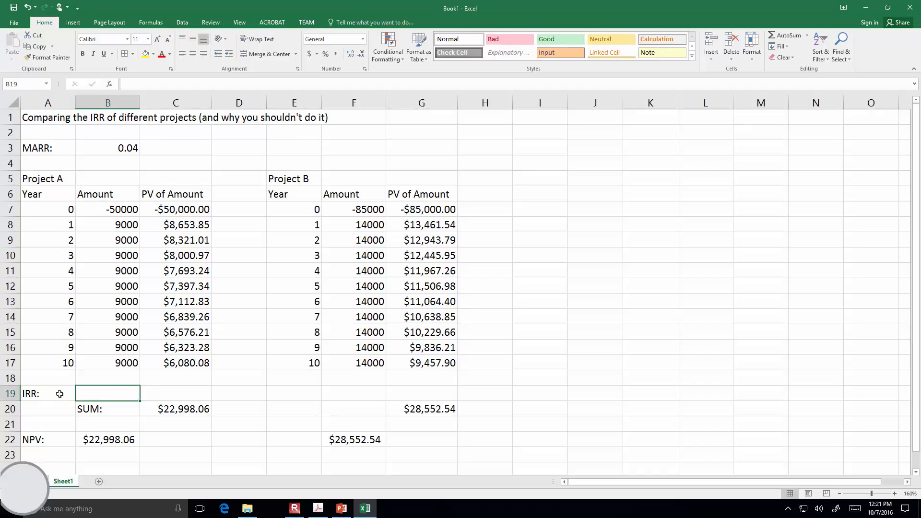
pyautogui.click(36, 392)
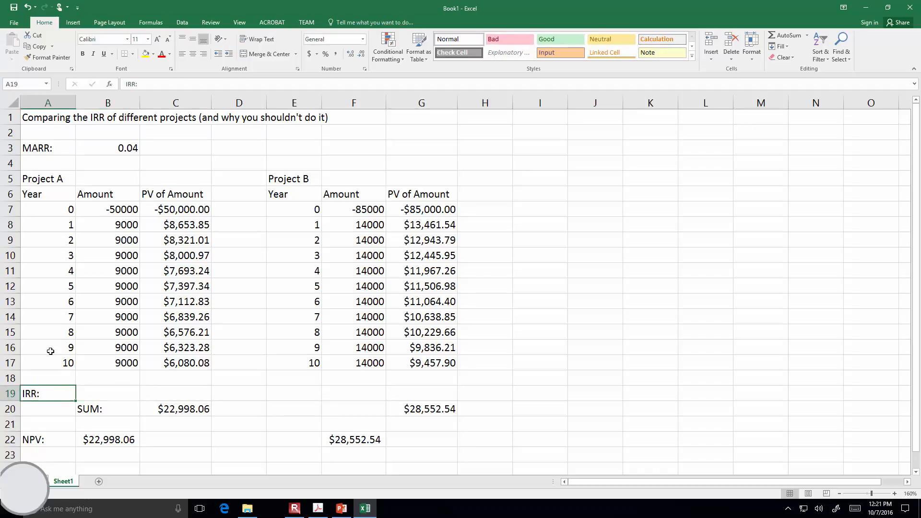
pyautogui.click(204, 53)
# - Enter =IRR(B7:B17) in B19 for Project A, showing two decimal places and centred in the cell
pyautogui.click(121, 388)
pyautogui.write('=irr(')
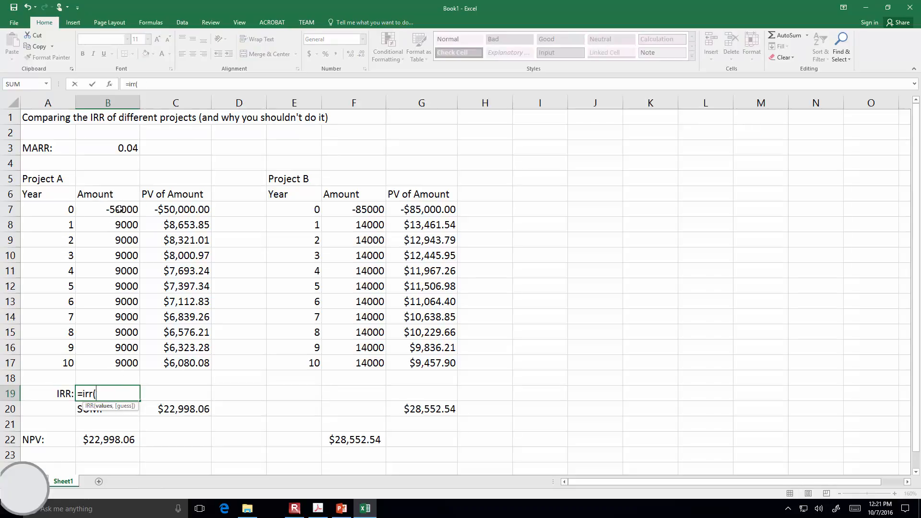
pyautogui.moveTo(119, 210); pyautogui.dragTo(114, 359)
pyautogui.press('Return')
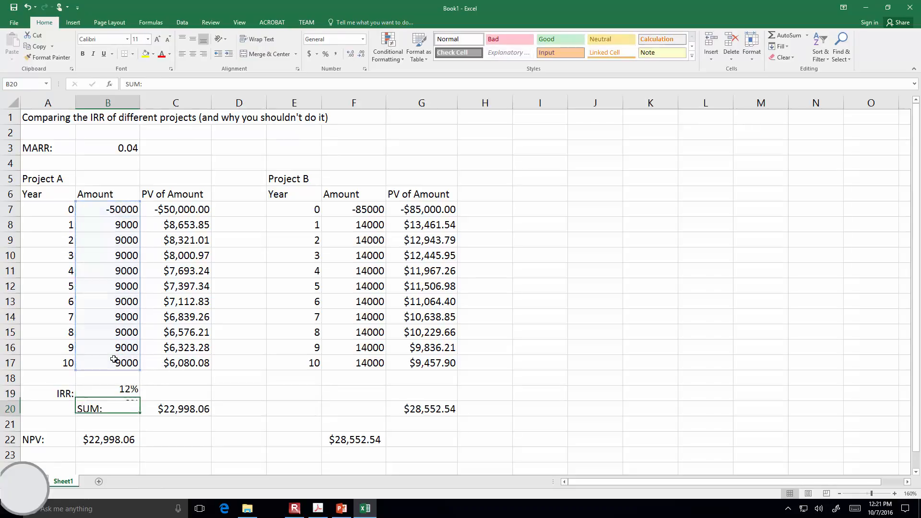
pyautogui.click(127, 390)
pyautogui.click(351, 53)
pyautogui.click(351, 53)
pyautogui.click(192, 54)
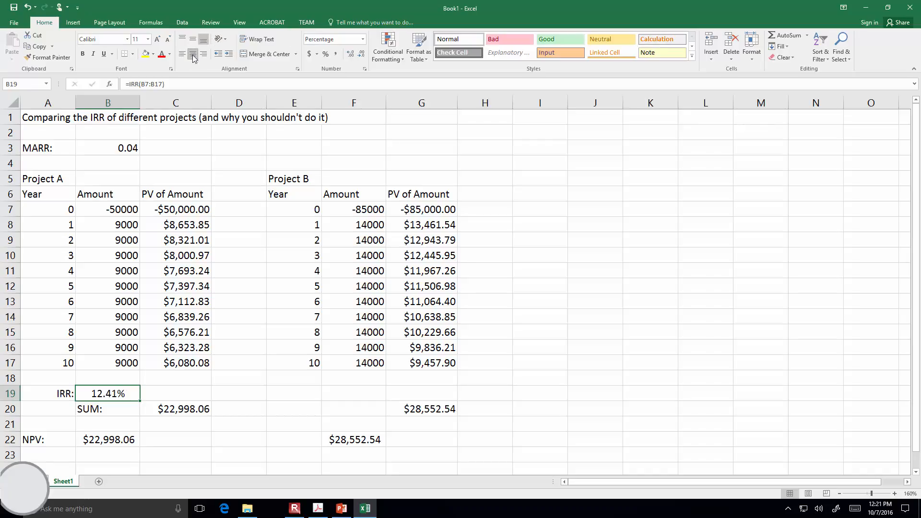
# - Copy the IRR formula from B19 into F19 for Project B
pyautogui.hotkey('ctrl', 'c')
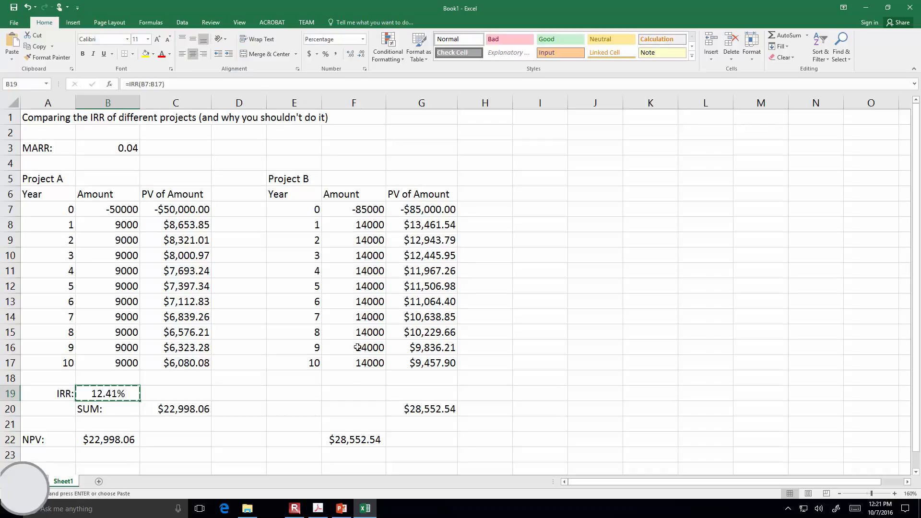
pyautogui.click(358, 391)
pyautogui.hotkey('ctrl', 'v')
pyautogui.click(522, 360)
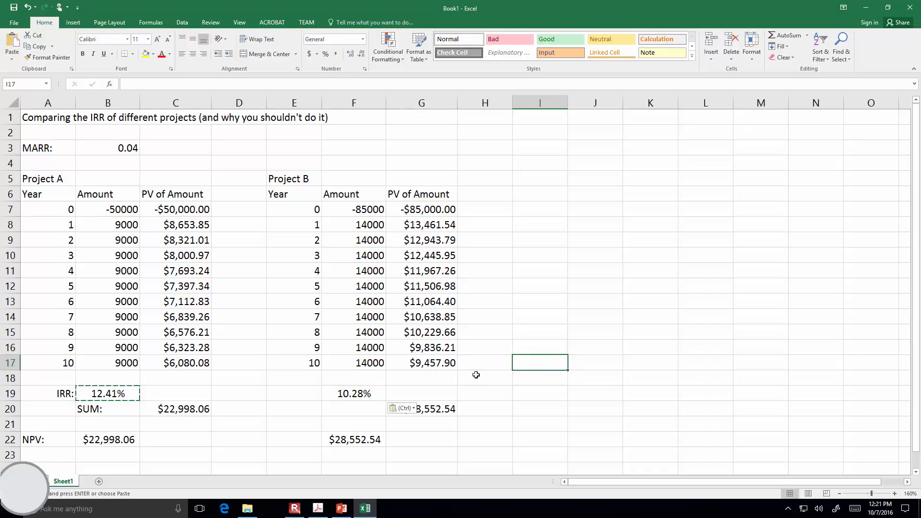
# - Enlarge the worksheet view to 170% with both projects' tables in sight
pyautogui.click(10, 394)
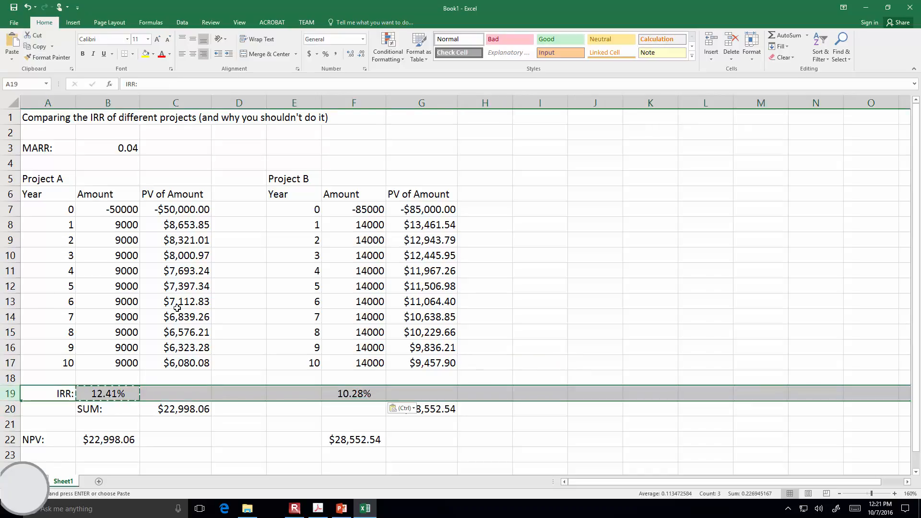
pyautogui.click(661, 412)
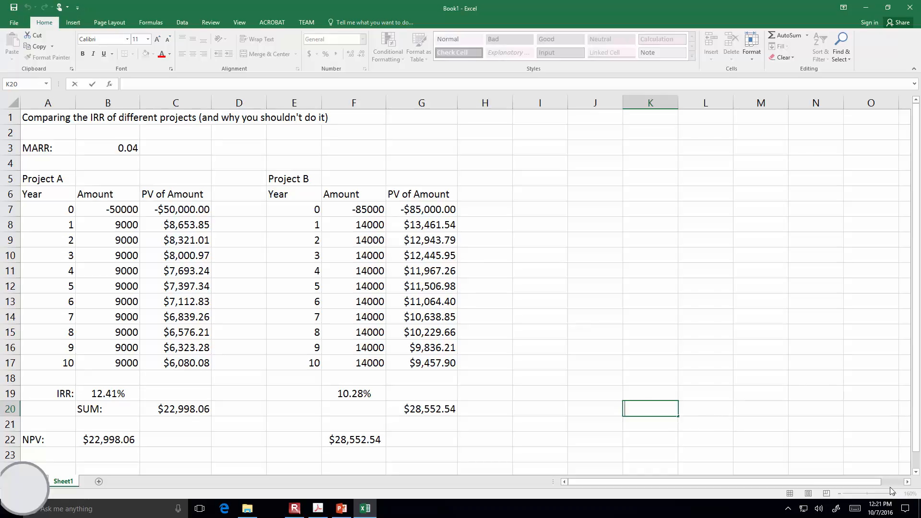
pyautogui.click(844, 398)
pyautogui.click(894, 493)
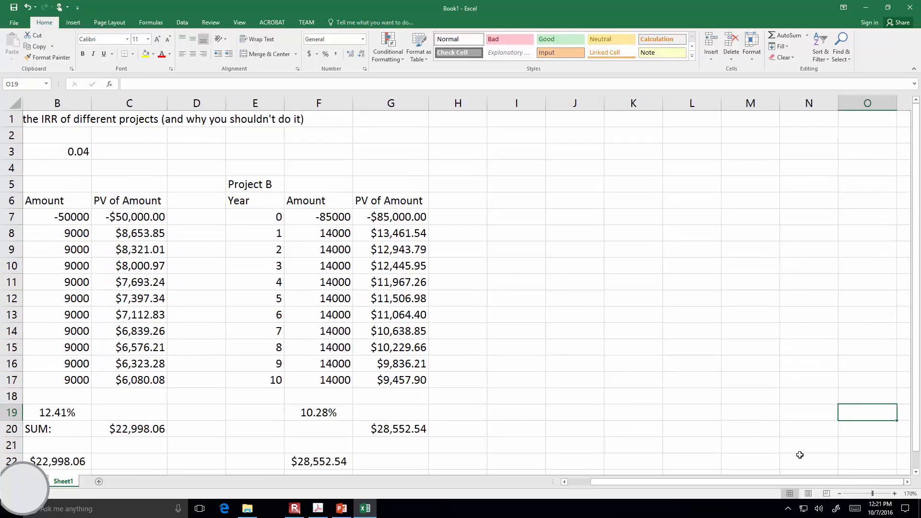
pyautogui.click(576, 480)
# - Make the Project A and Project B headings in A5 and E5 bold
pyautogui.click(122, 412)
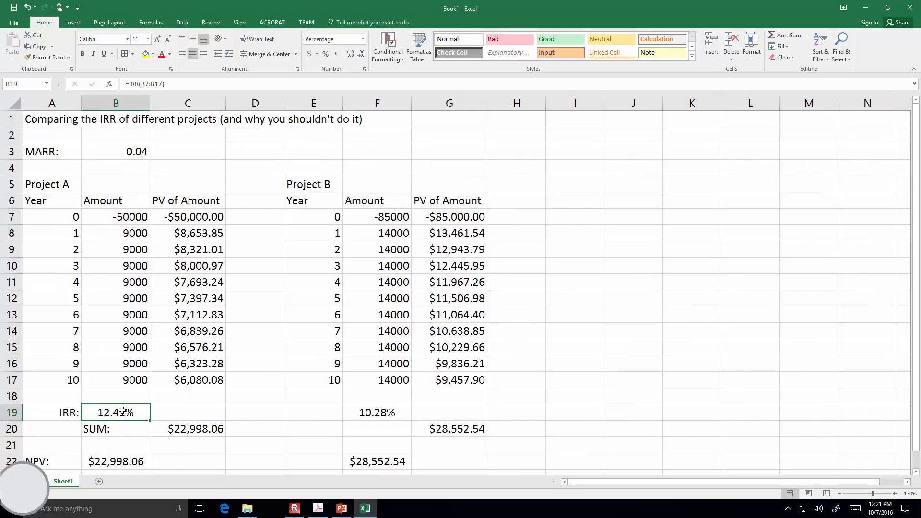
pyautogui.click(59, 188)
pyautogui.click(84, 52)
pyautogui.click(121, 415)
pyautogui.click(313, 190)
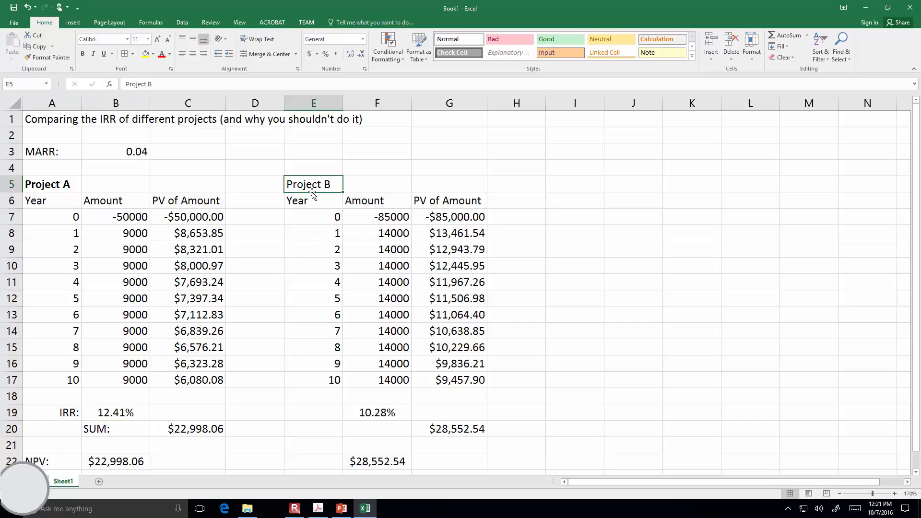
pyautogui.click(83, 54)
# - Examine Project B's IRR, Project A's present value sum and the yearly present values in column C
pyautogui.click(373, 408)
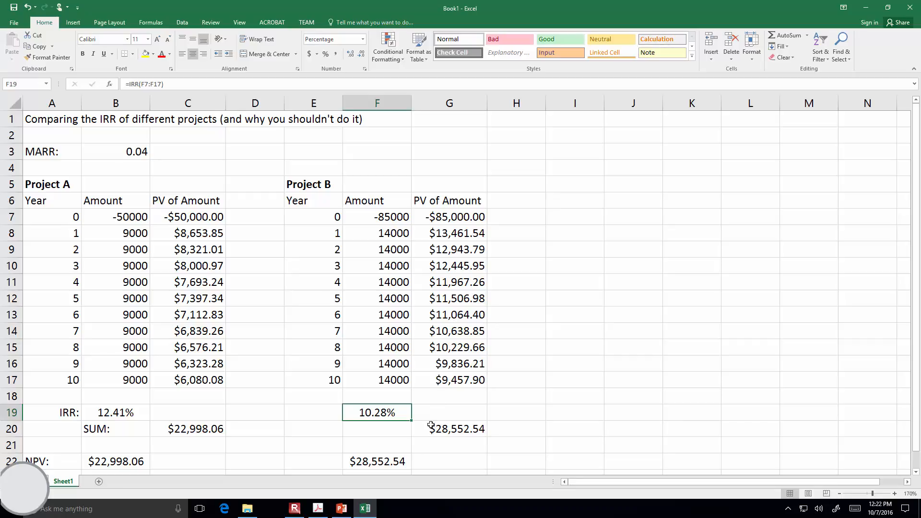
pyautogui.click(295, 509)
pyautogui.click(294, 510)
pyautogui.click(203, 428)
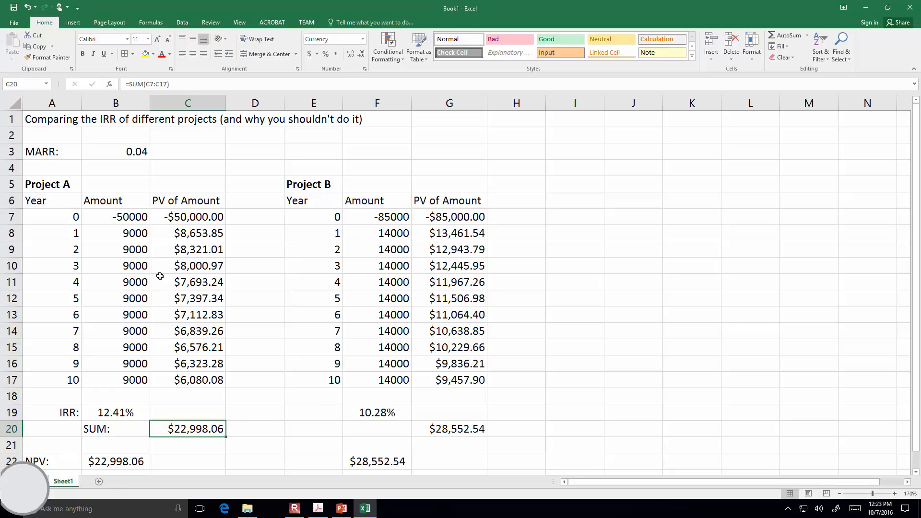
pyautogui.click(199, 246)
pyautogui.click(197, 265)
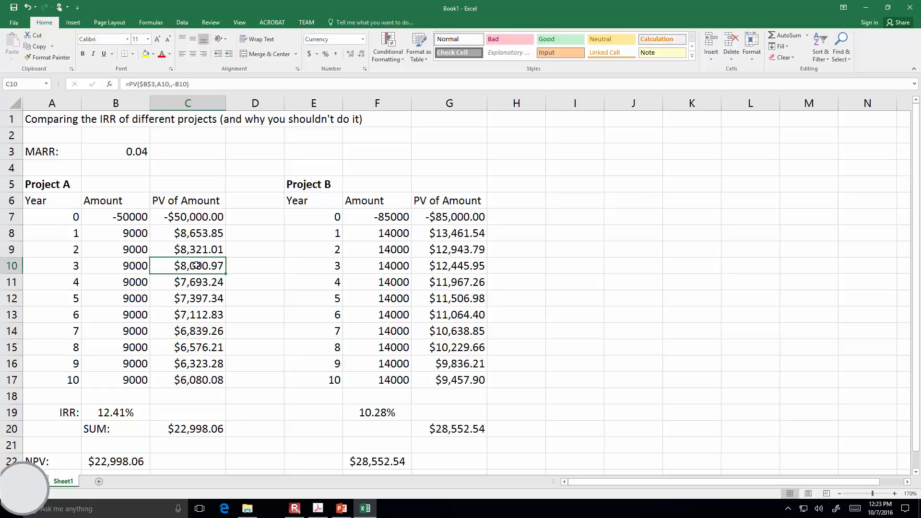
pyautogui.click(194, 281)
pyautogui.click(194, 299)
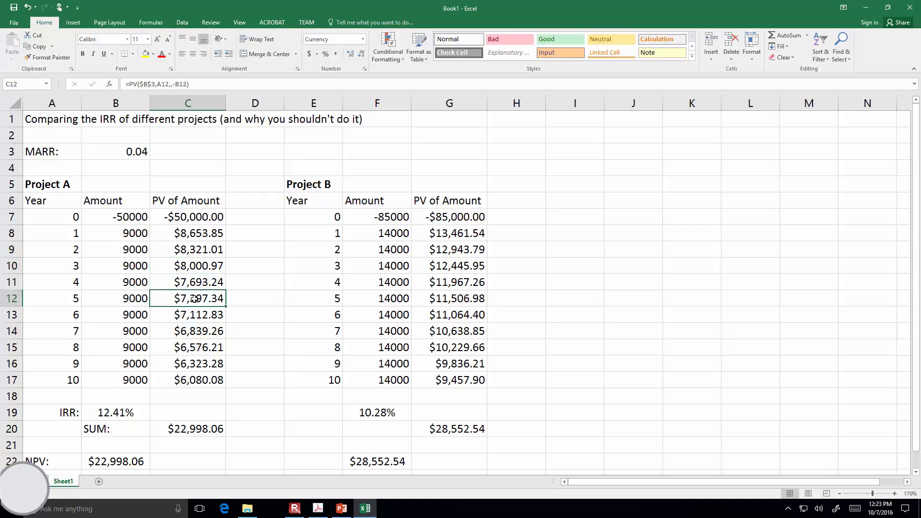
# - Right-align the NPV label in A22
pyautogui.click(186, 422)
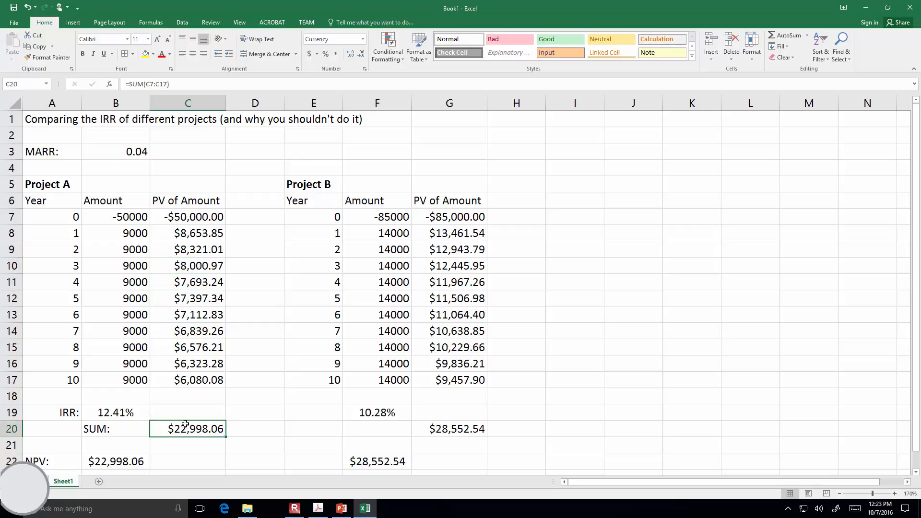
pyautogui.click(58, 462)
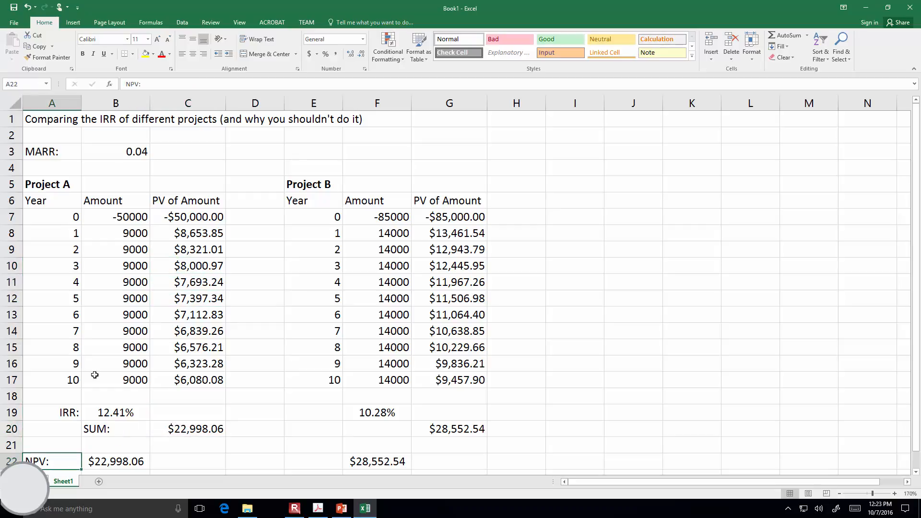
pyautogui.click(203, 54)
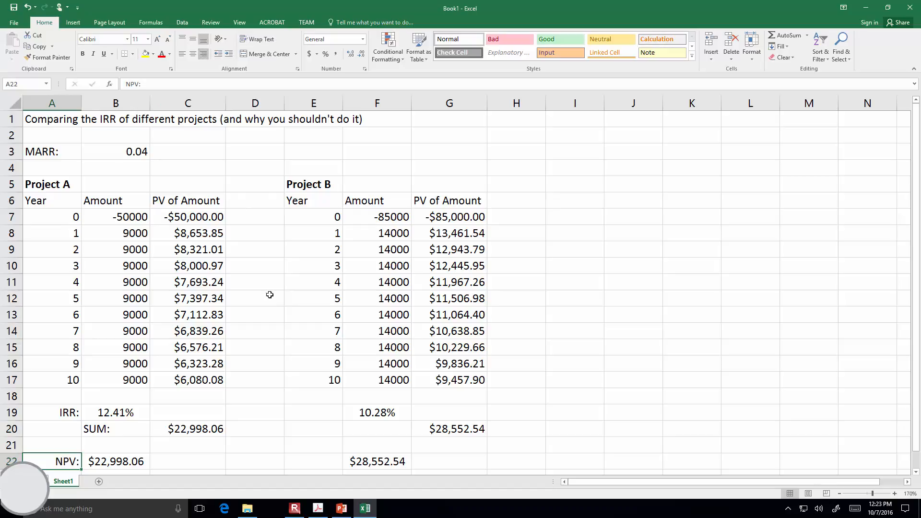
pyautogui.click(197, 458)
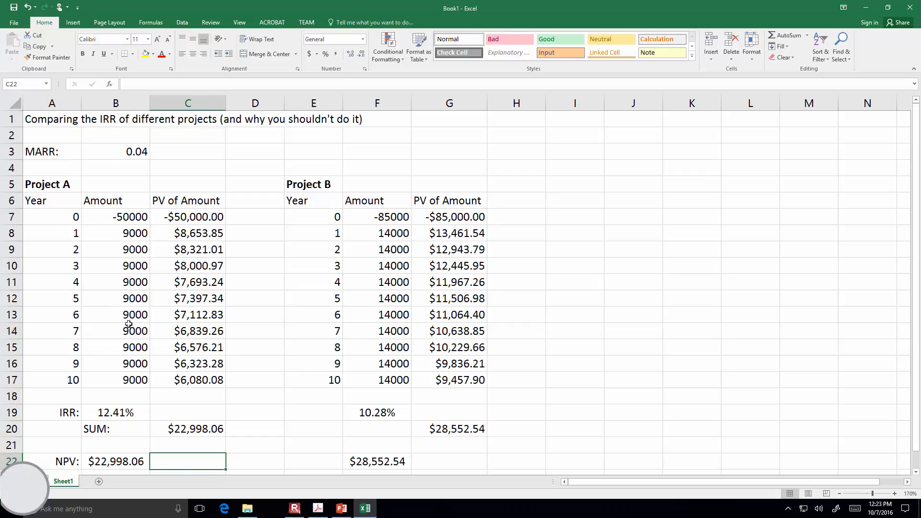
# - Review the cell references in Project A's NPV formula in B22 and make Project B's NPV in F22 bold
pyautogui.click(140, 459)
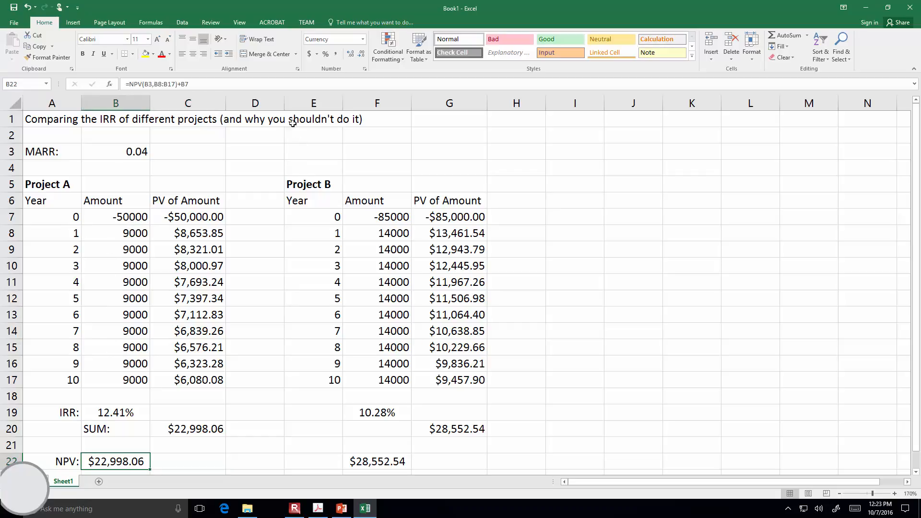
pyautogui.click(293, 88)
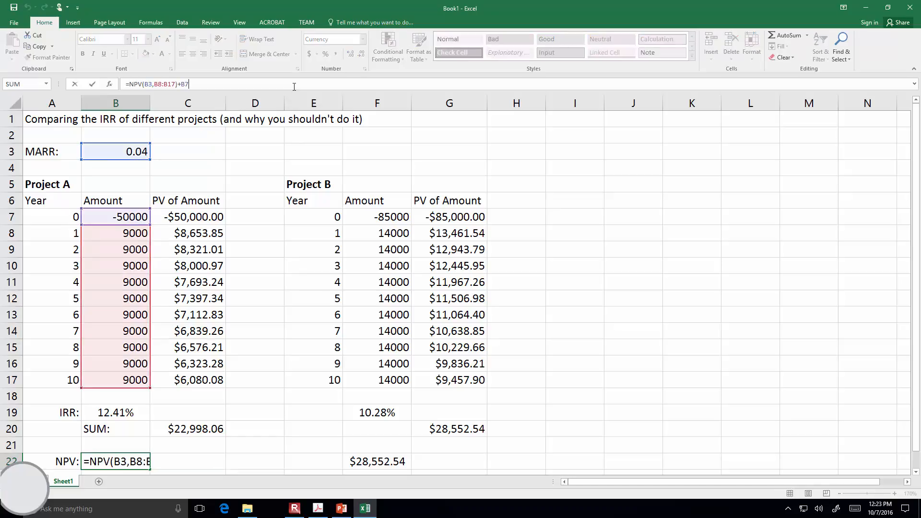
pyautogui.press('Escape')
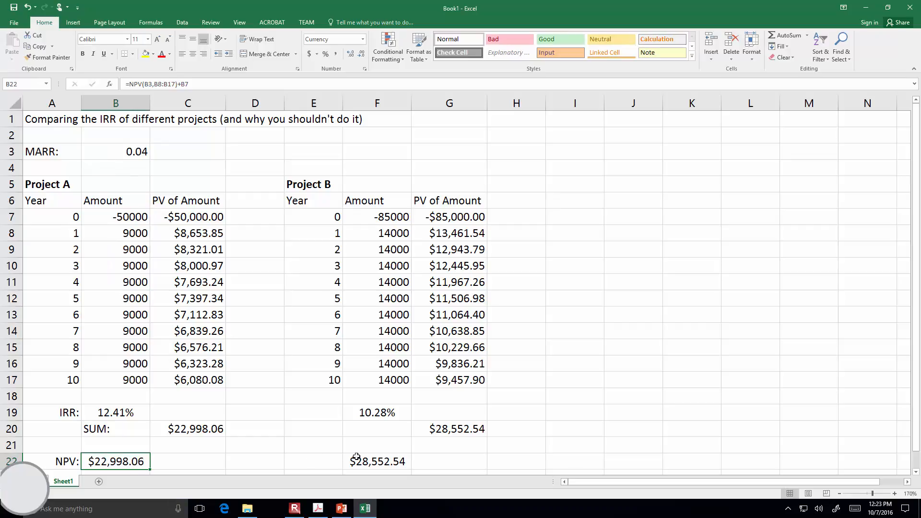
pyautogui.click(376, 462)
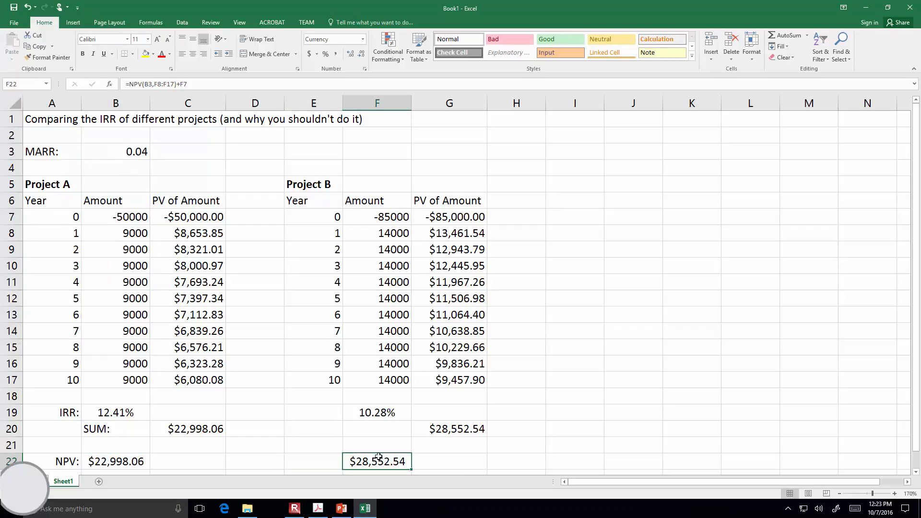
pyautogui.click(85, 55)
pyautogui.click(667, 381)
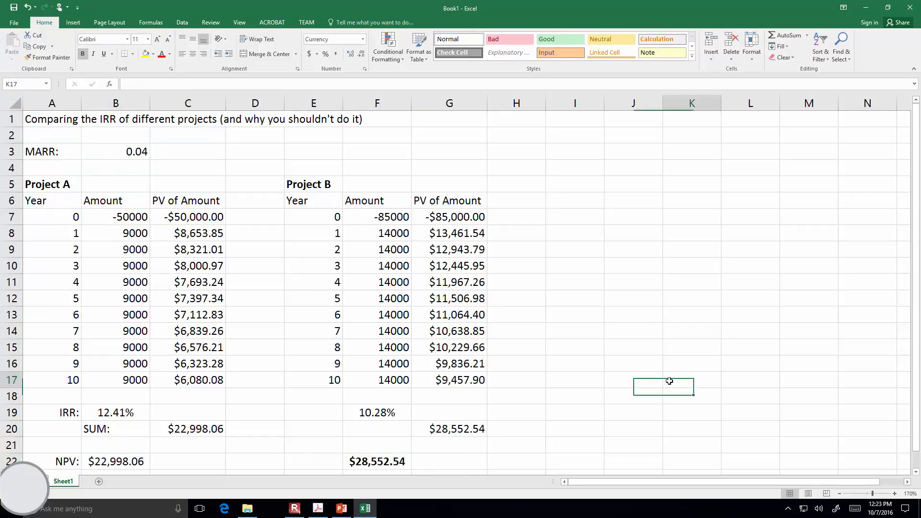